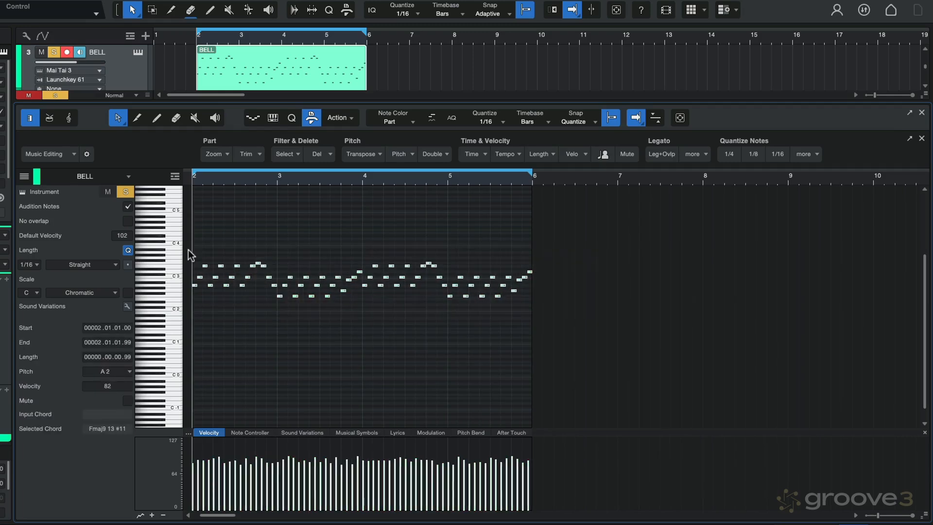
# Transpose all selected notes of the BELL part up two semitones and back down two semitones
pyautogui.hotkey('alt', 'Up')
pyautogui.hotkey('alt', 'Up')
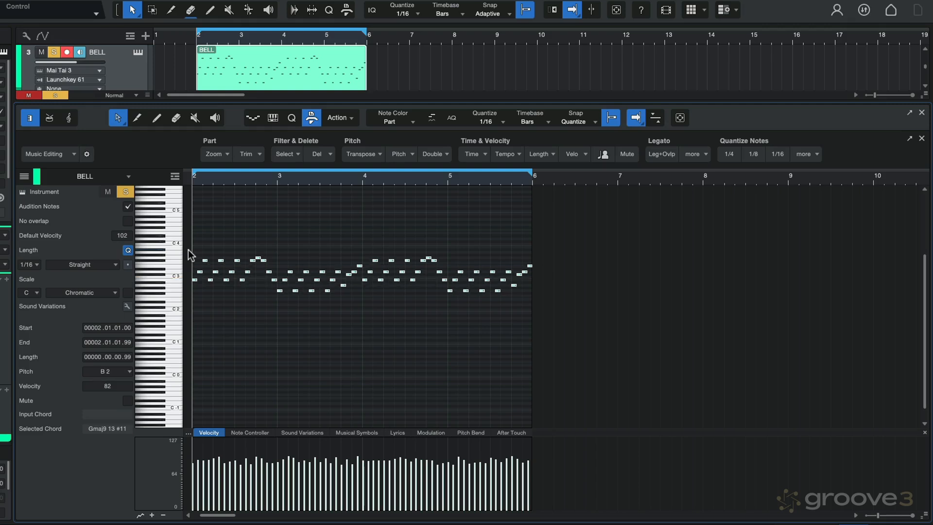
pyautogui.hotkey('alt', 'Down')
pyautogui.hotkey('alt', 'Down')
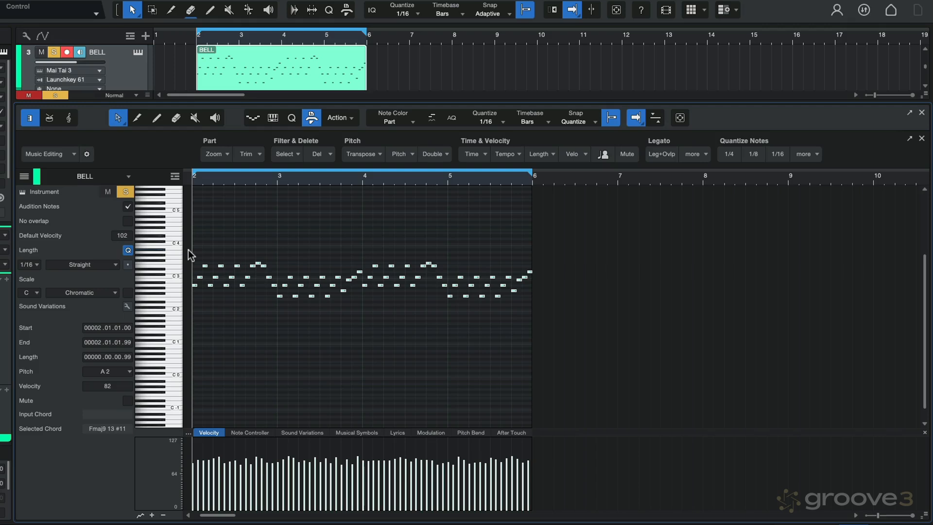
# Shift the selected BELL notes up one octave, down two octaves, and back up one octave
pyautogui.hotkey('shift', 'alt', 'Up')
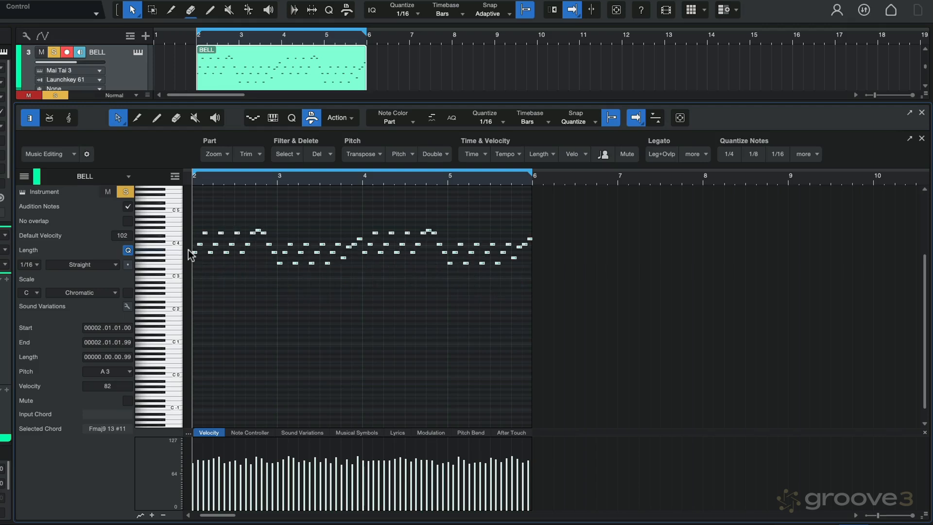
pyautogui.hotkey('shift', 'alt', 'Down')
pyautogui.hotkey('shift', 'alt', 'Down')
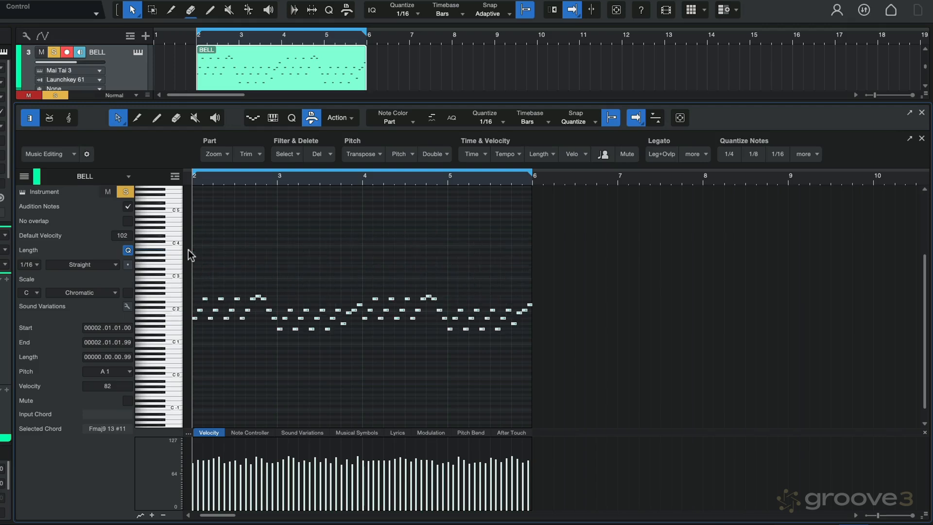
pyautogui.hotkey('shift', 'alt', 'Up')
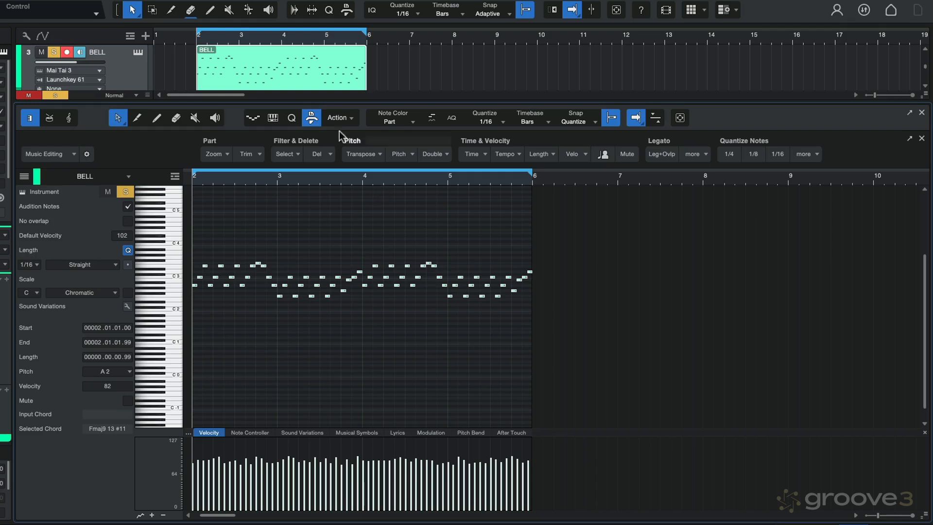
pyautogui.click(314, 119)
pyautogui.click(312, 119)
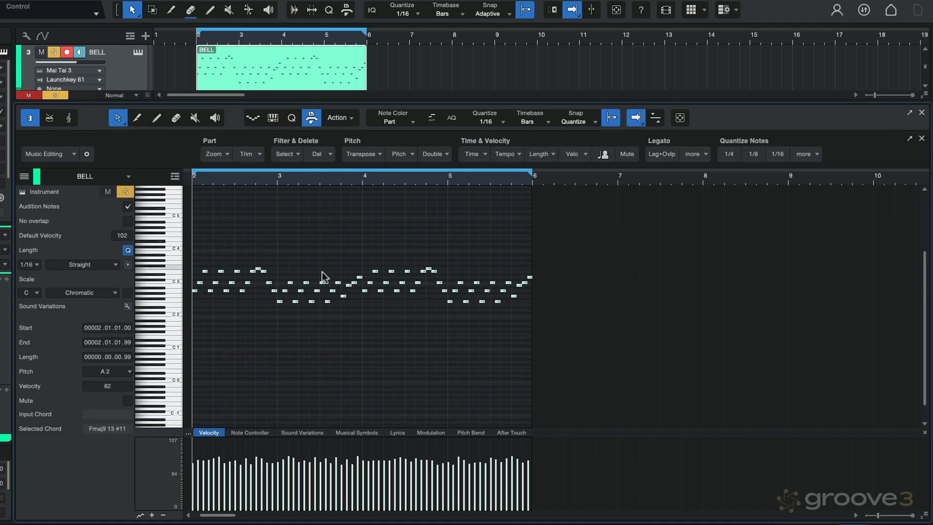
pyautogui.click(362, 154)
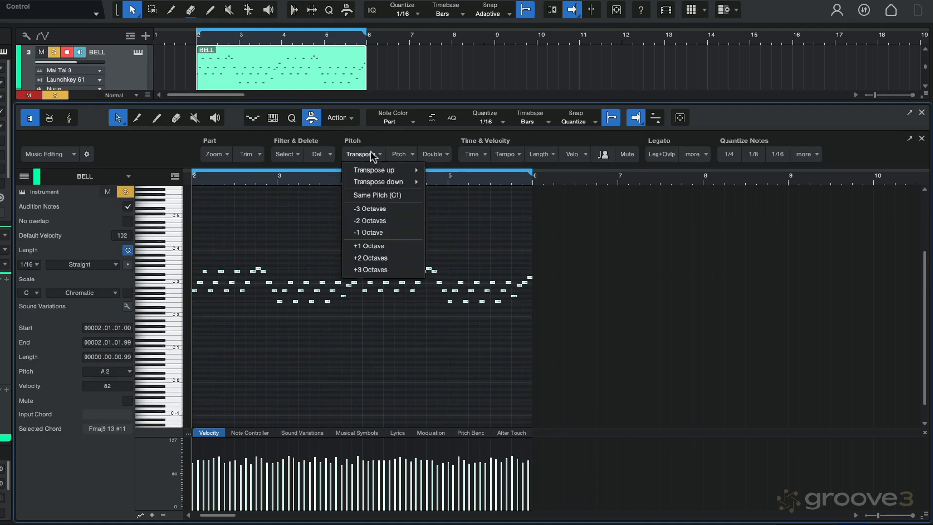
pyautogui.moveTo(376, 168)
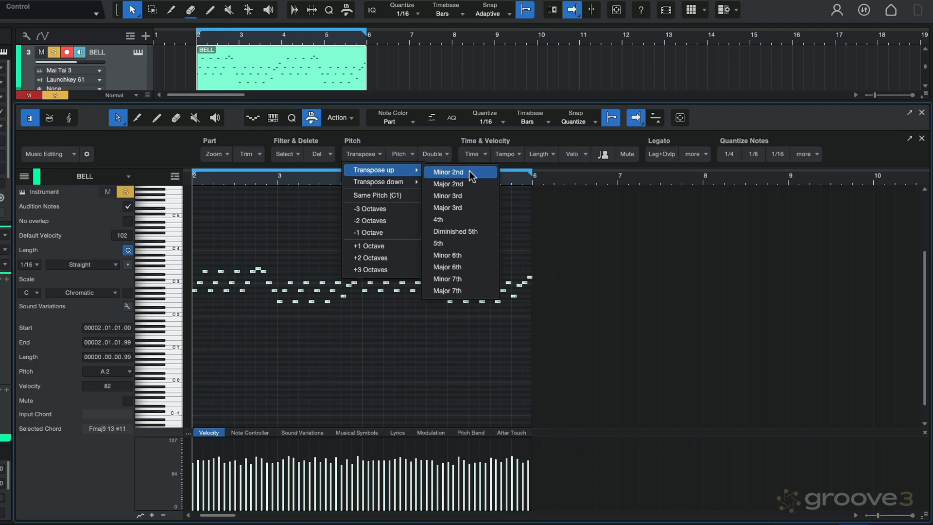
pyautogui.click(265, 226)
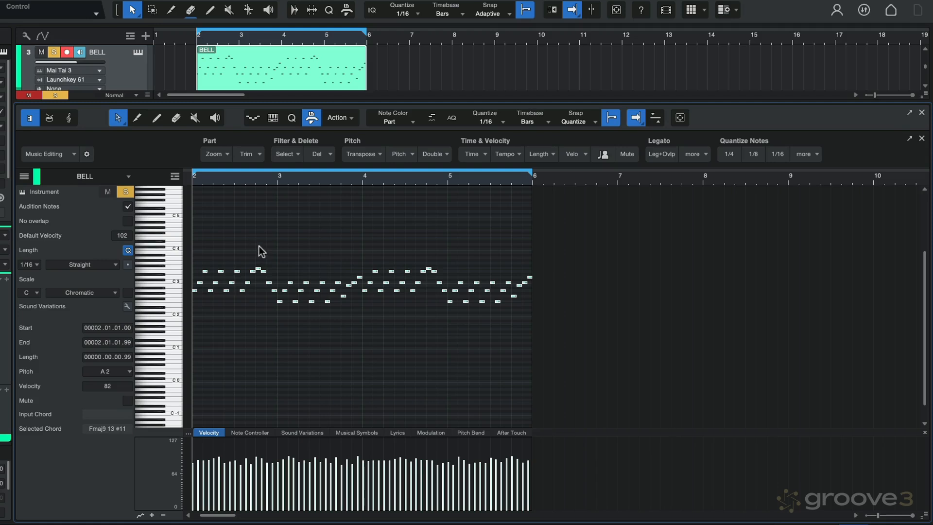
# Audition the BELL melody, transpose all its notes up a 4th, and undo the transposition
pyautogui.press('space')
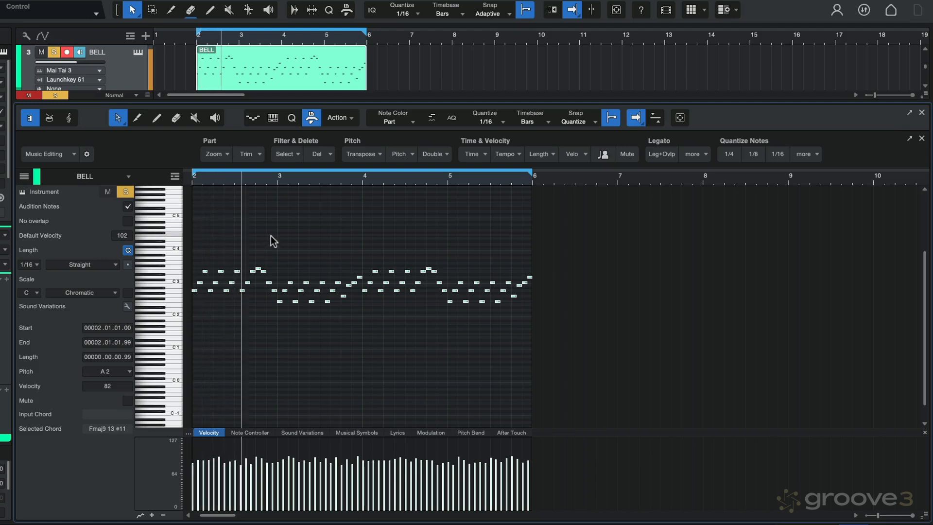
pyautogui.press('space')
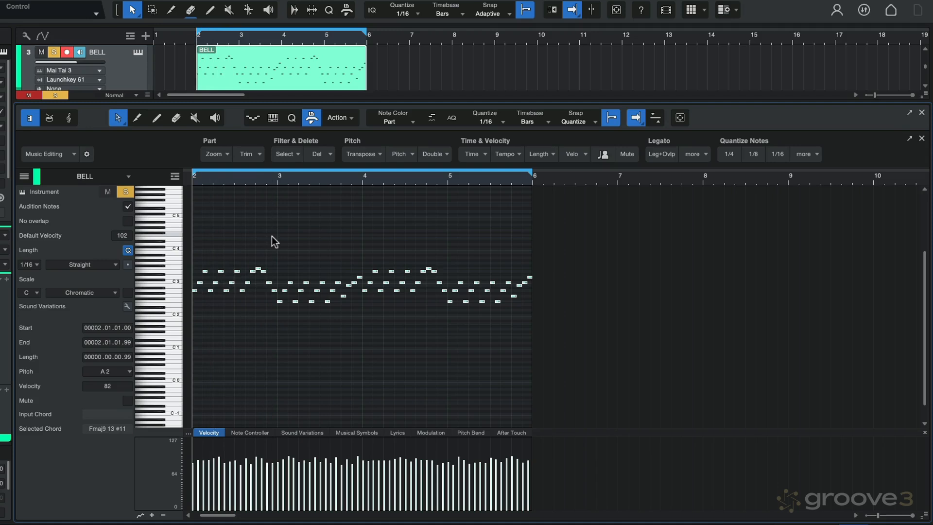
pyautogui.click(379, 156)
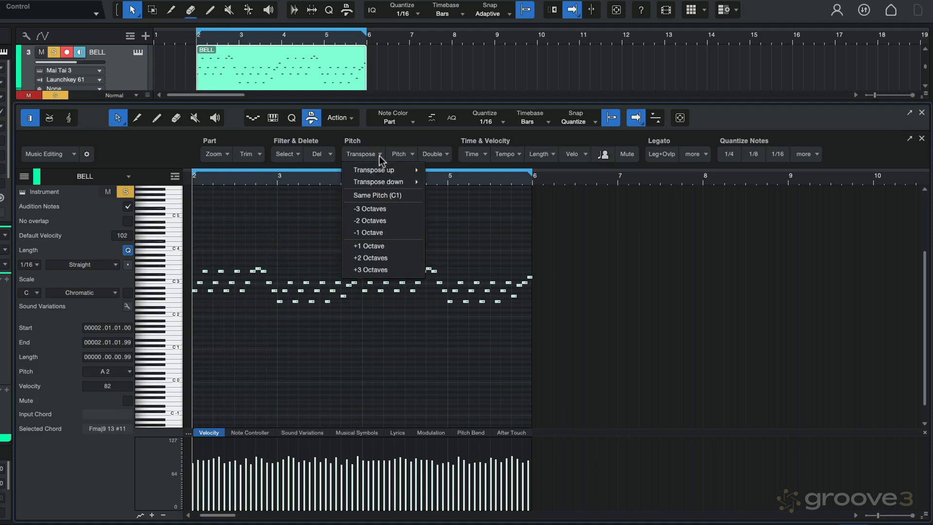
pyautogui.moveTo(379, 171)
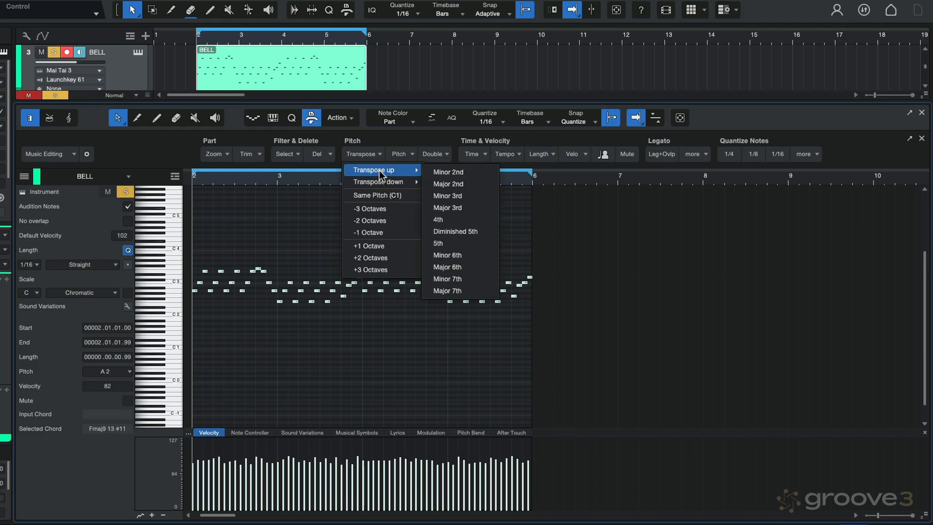
pyautogui.click(446, 220)
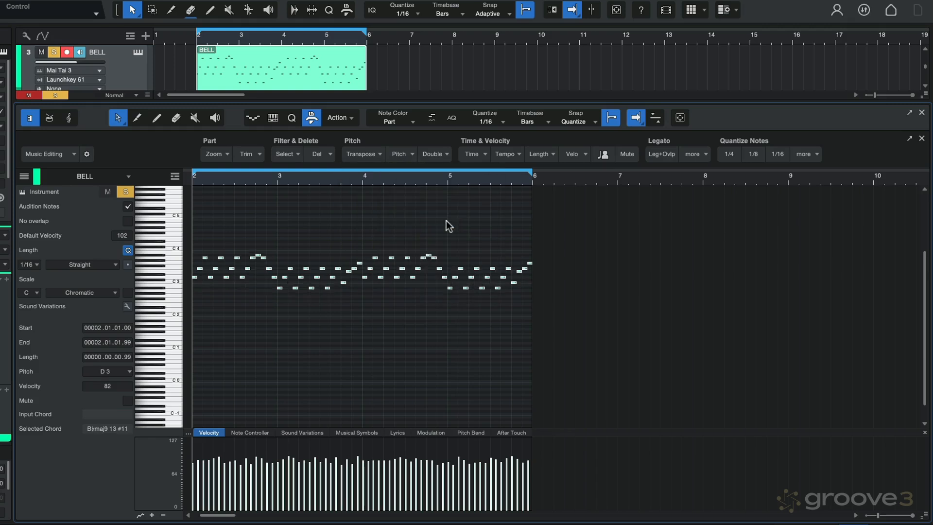
pyautogui.press('space')
pyautogui.hotkey('ctrl', 'z')
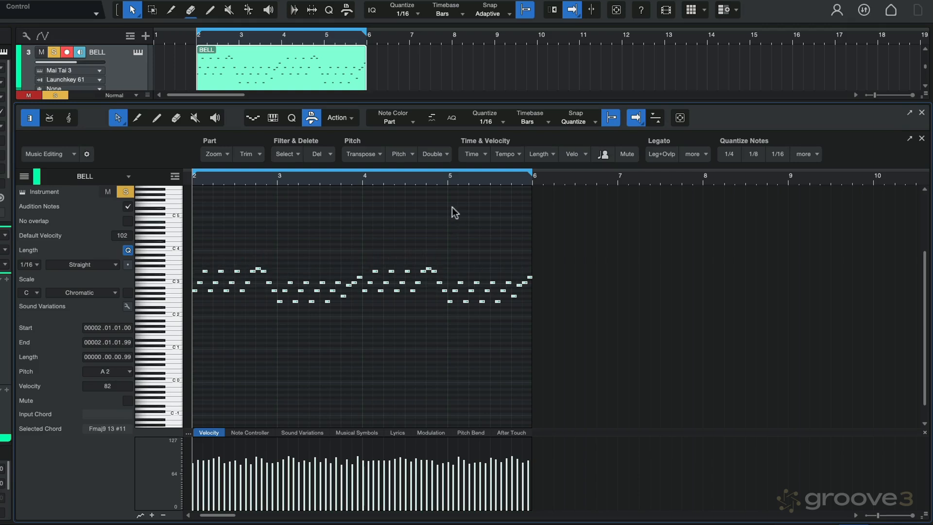
# Transpose all BELL notes down a diminished 5th and audition the result
pyautogui.click(364, 155)
pyautogui.moveTo(371, 182)
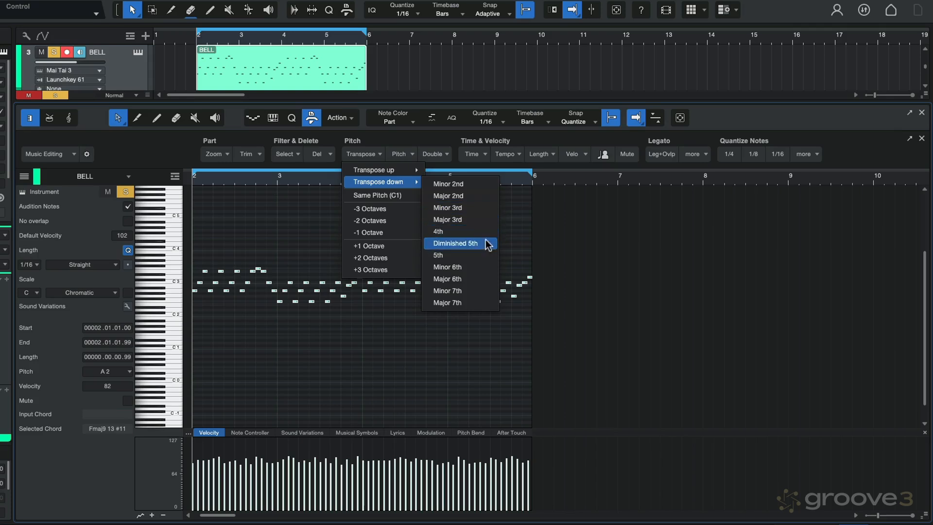
pyautogui.click(464, 243)
pyautogui.press('space')
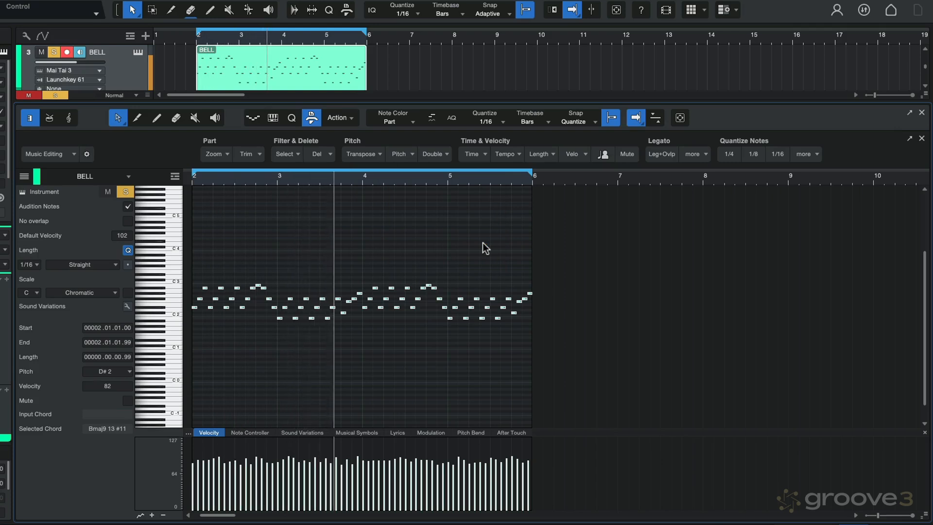
pyautogui.press('space')
# Raise all selected BELL notes by six semitones
pyautogui.press('Up')
pyautogui.press('Up')
pyautogui.press('Up')
pyautogui.press('Up')
pyautogui.press('Up')
pyautogui.press('Up')
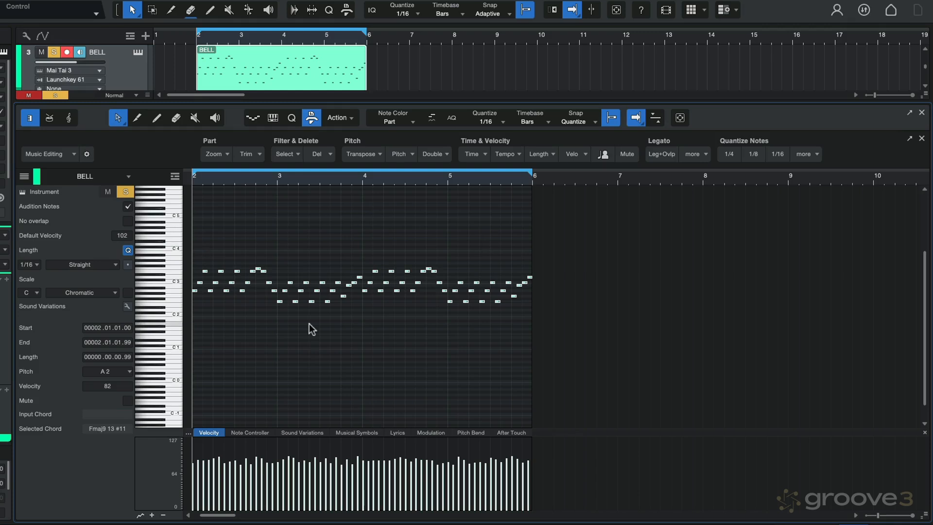
# Transpose the selected BELL notes down three octaves and undo the change
pyautogui.click(374, 154)
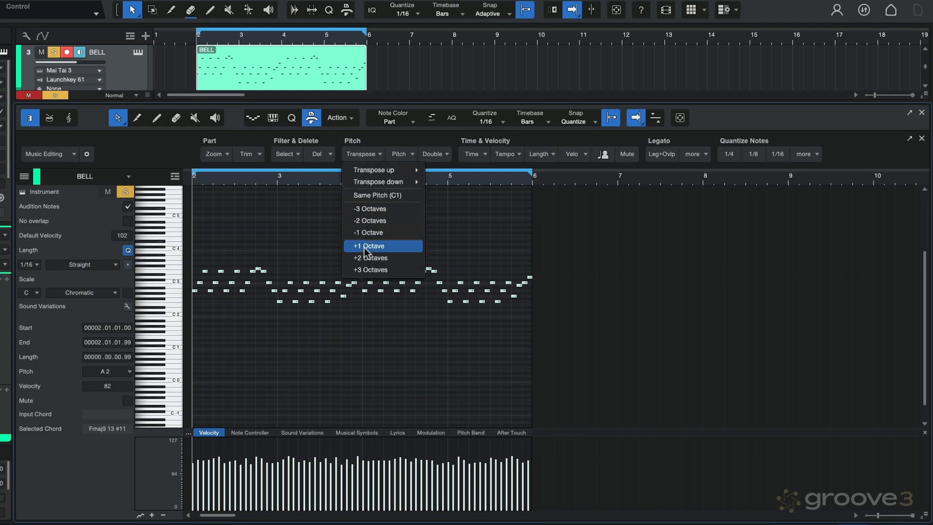
pyautogui.click(374, 208)
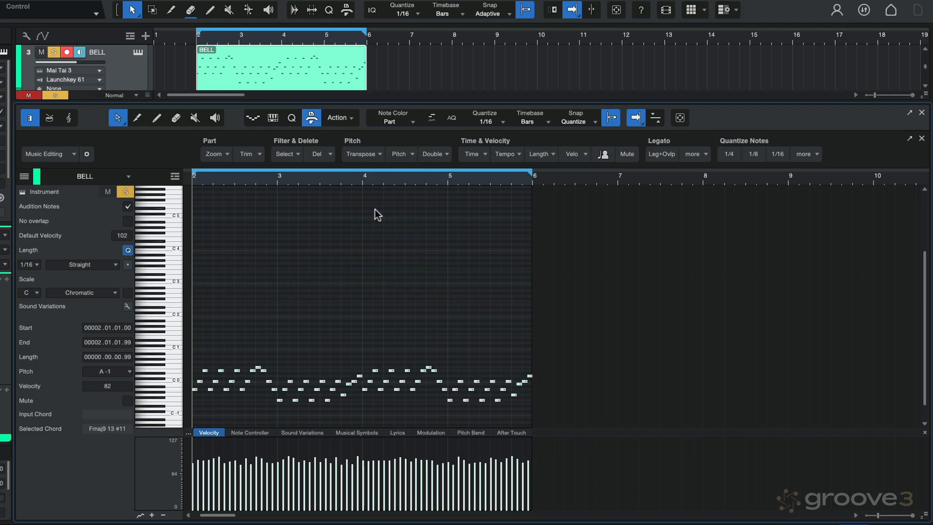
pyautogui.hotkey('ctrl', 'z')
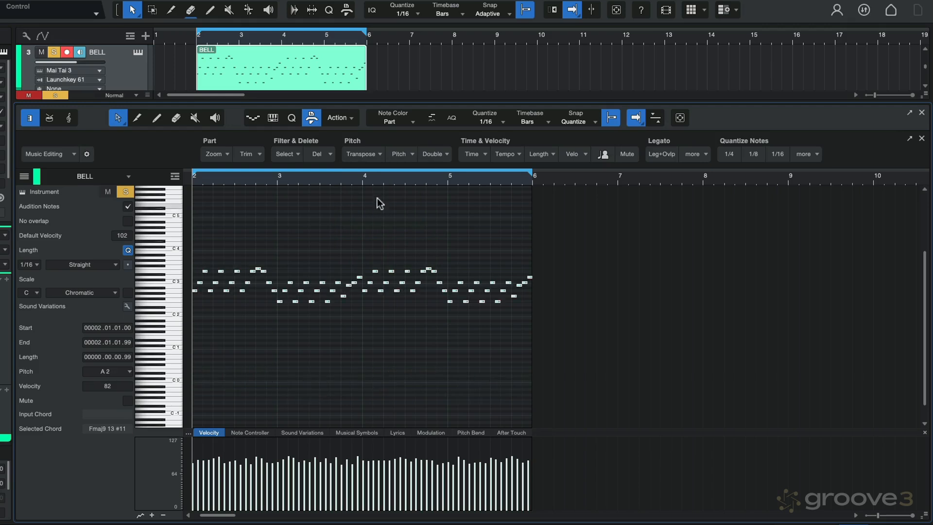
pyautogui.click(367, 153)
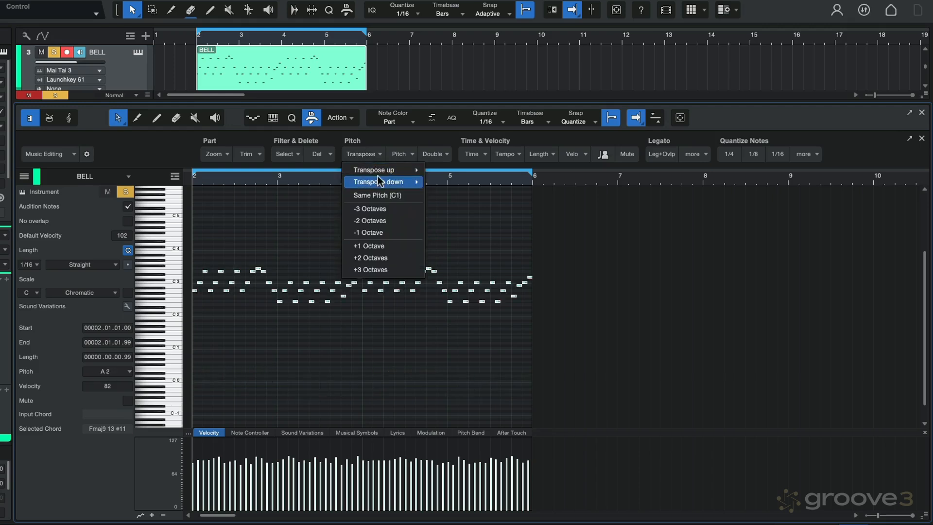
pyautogui.moveTo(377, 180)
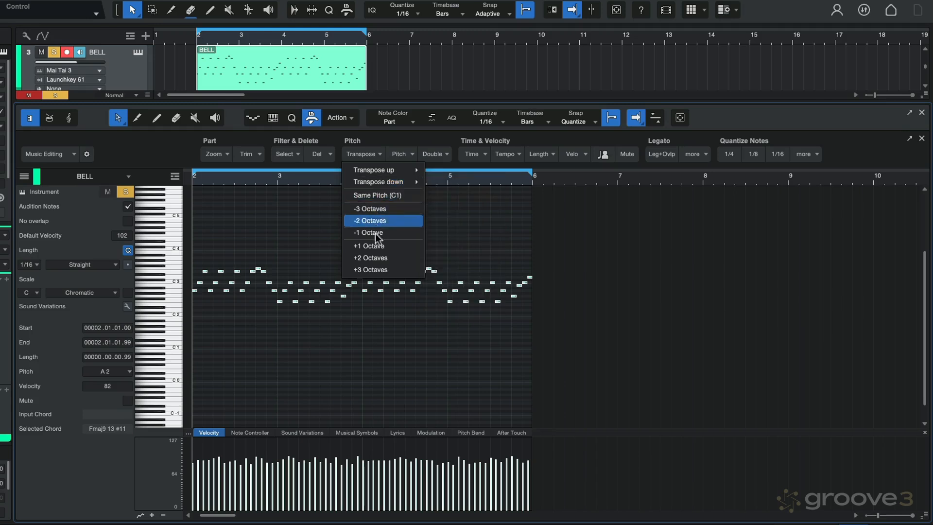
pyautogui.click(380, 138)
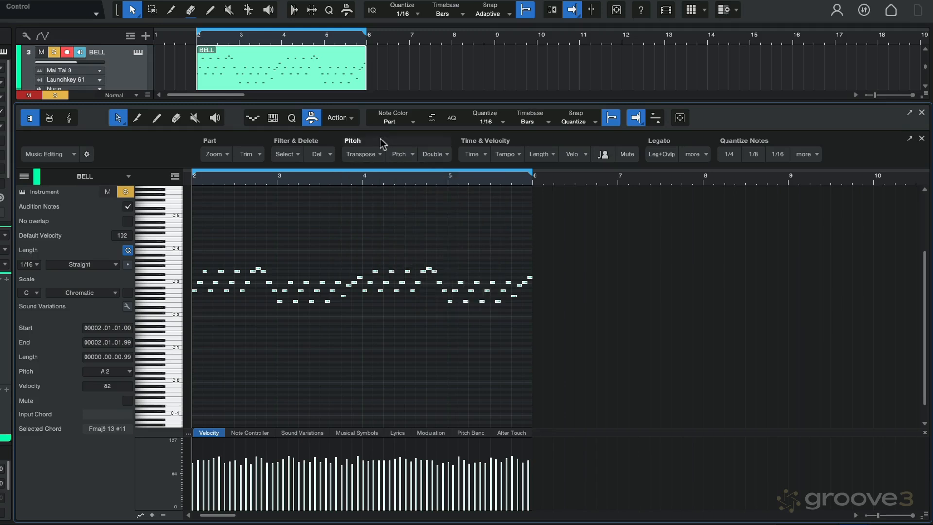
pyautogui.click(399, 154)
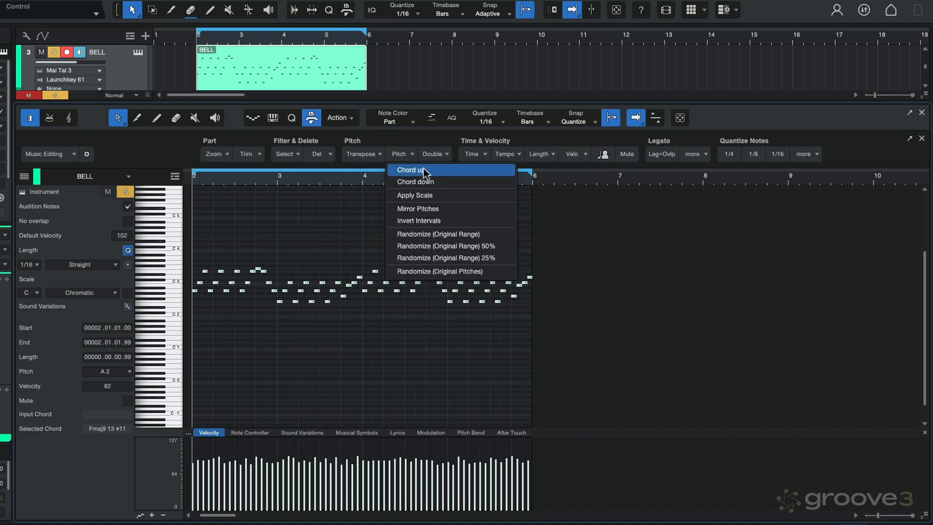
pyautogui.click(321, 211)
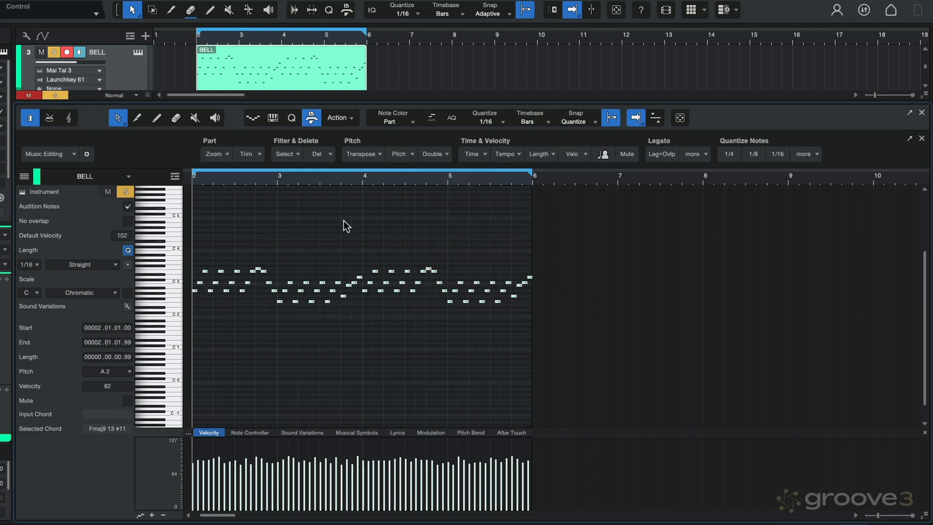
# Select only the notes in bar 2, apply Chord up, audition the result, and undo it
pyautogui.click(248, 258)
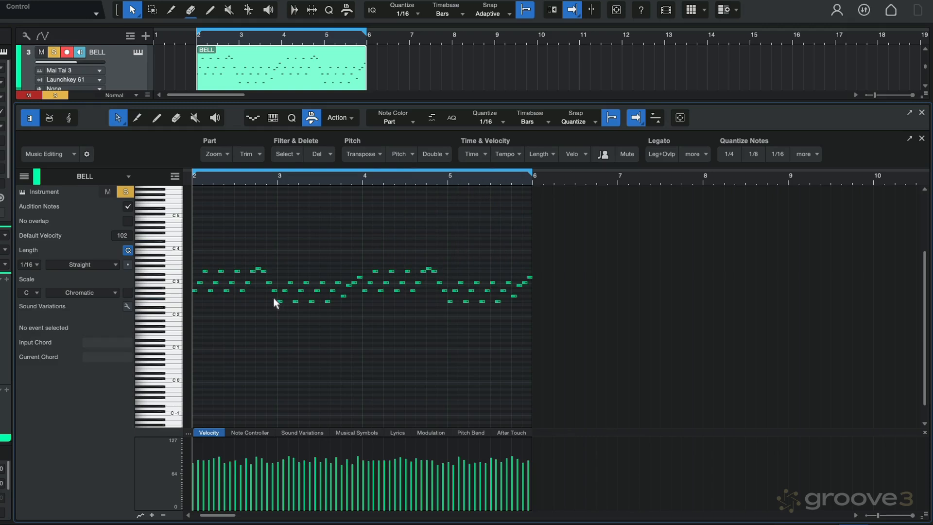
pyautogui.moveTo(274, 300); pyautogui.dragTo(195, 255)
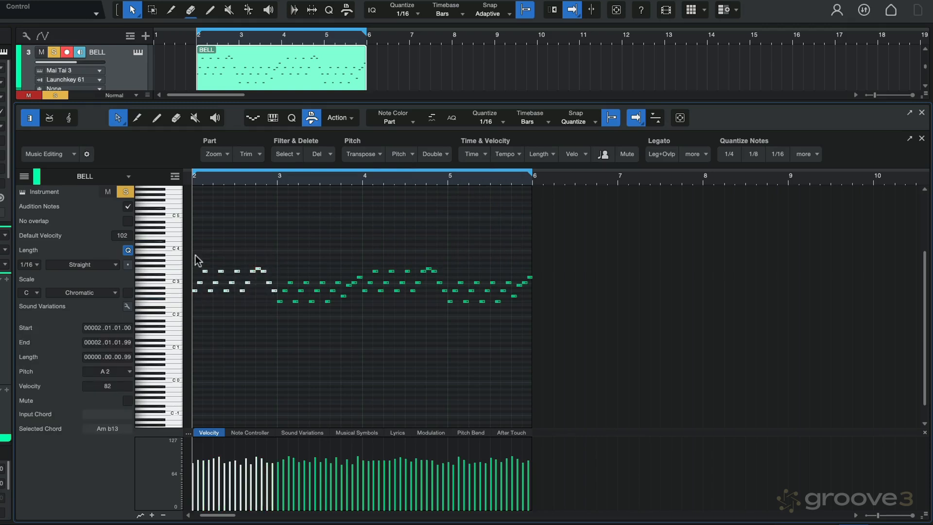
pyautogui.click(412, 153)
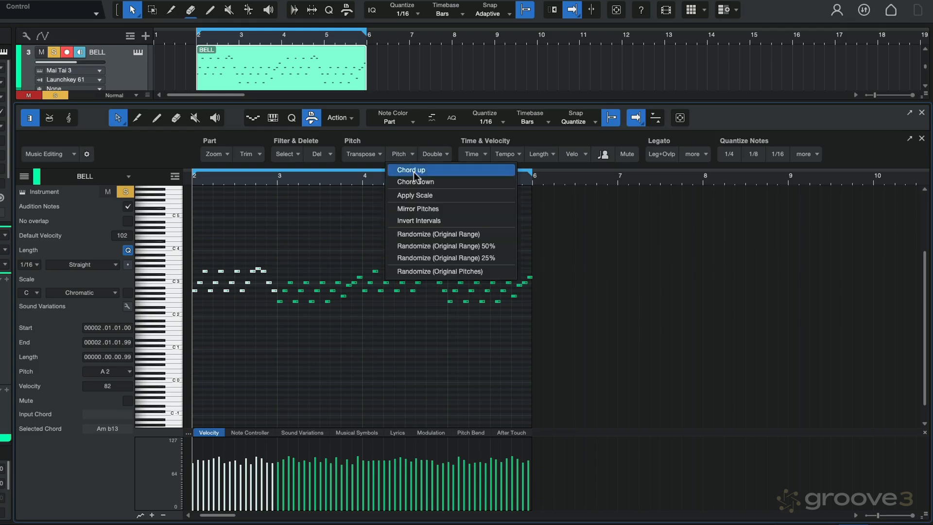
pyautogui.click(413, 171)
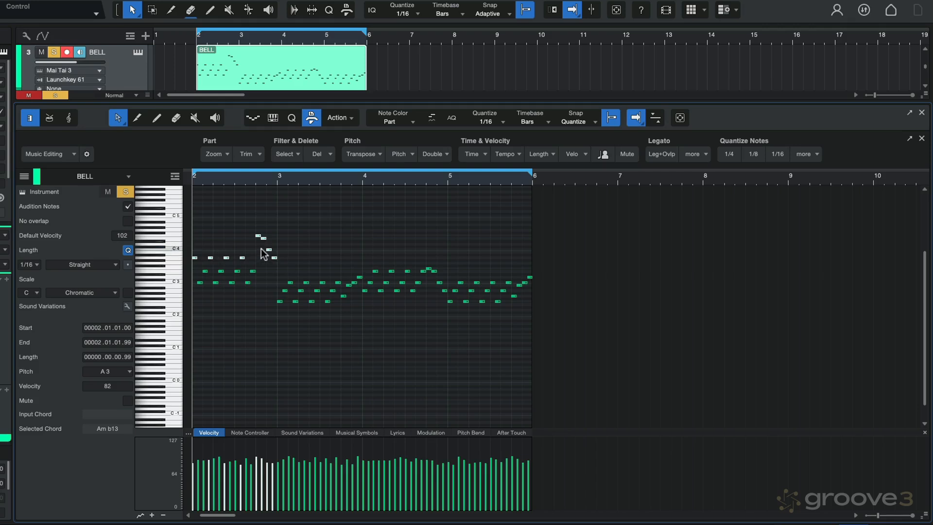
pyautogui.press('space')
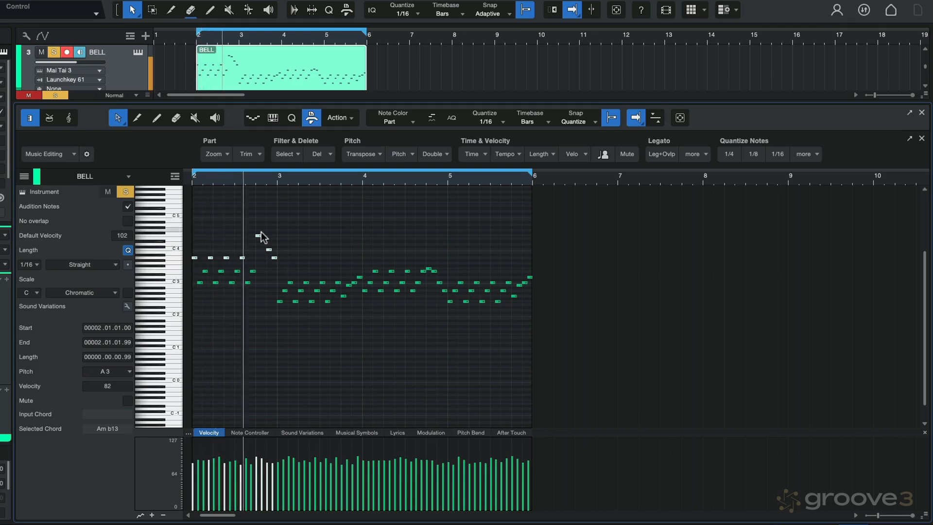
pyautogui.hotkey('shift', 'Down')
pyautogui.click(310, 228)
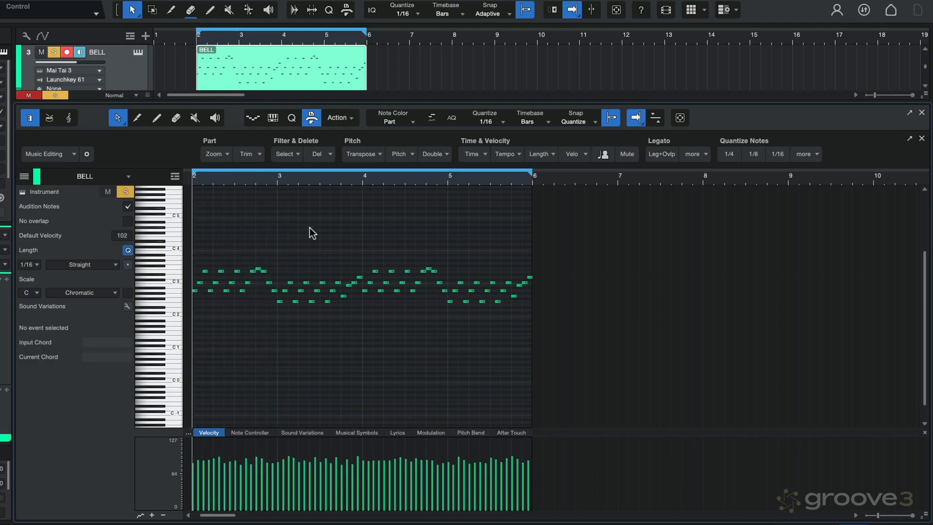
# Select every note in the BELL part, apply Chord up, audition it, and undo the change
pyautogui.hotkey('ctrl', 'a')
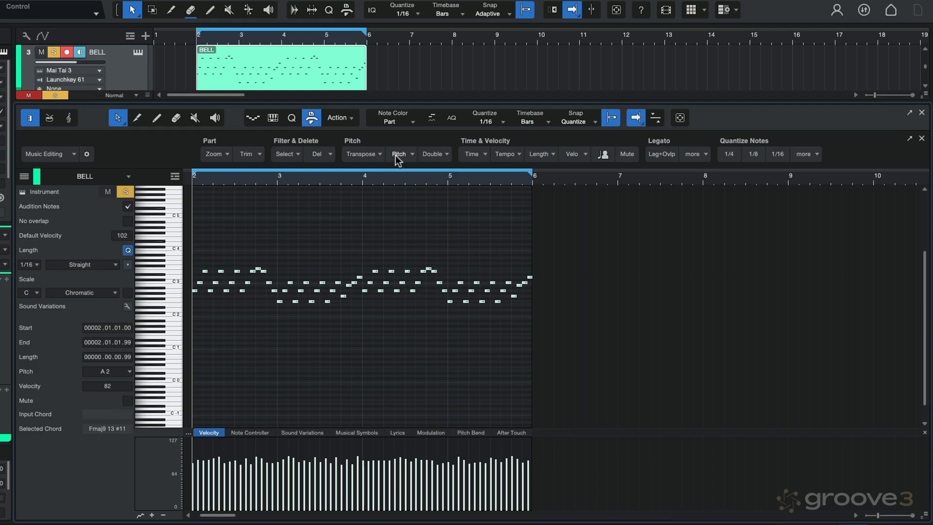
pyautogui.click(414, 156)
pyautogui.click(414, 168)
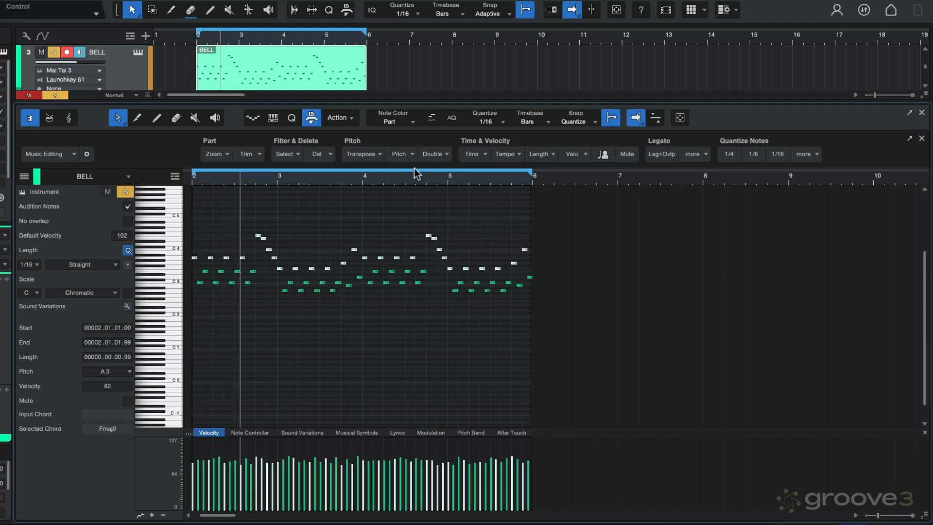
pyautogui.press('space')
pyautogui.hotkey('ctrl', 'z')
# Apply Chord down to the selected BELL notes, audition the result, and undo it
pyautogui.click(407, 155)
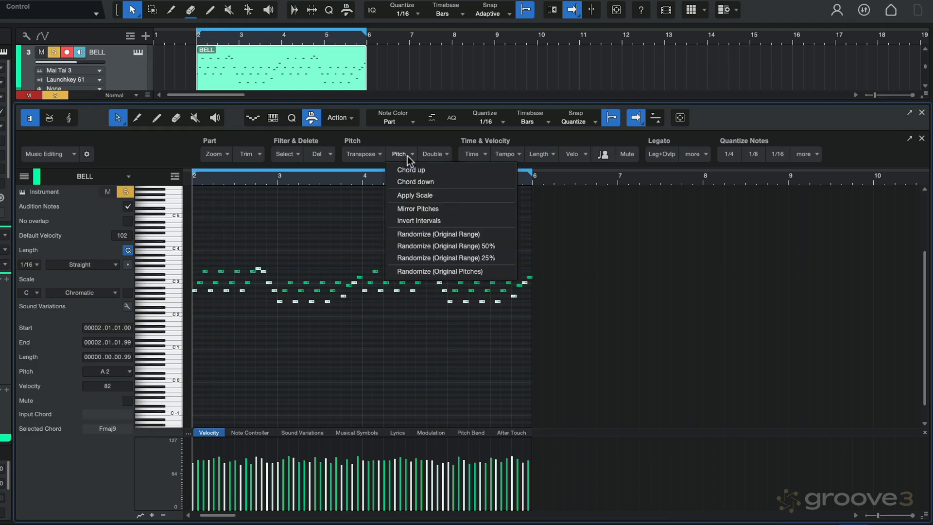
pyautogui.click(410, 181)
pyautogui.press('space')
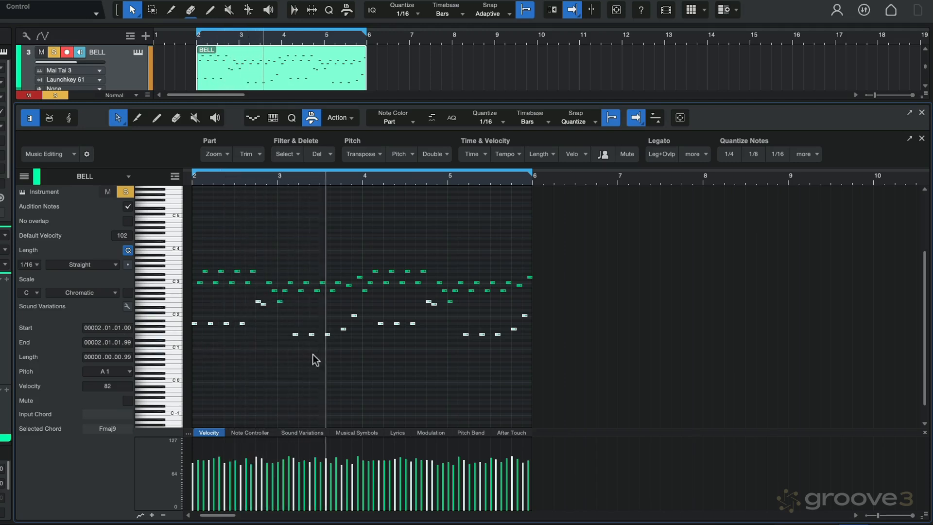
pyautogui.press('space')
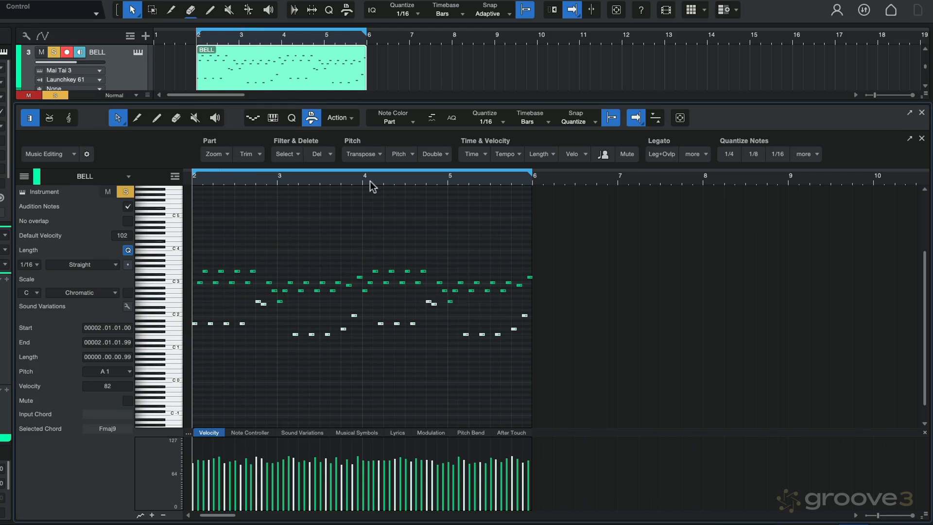
pyautogui.press('super+z')
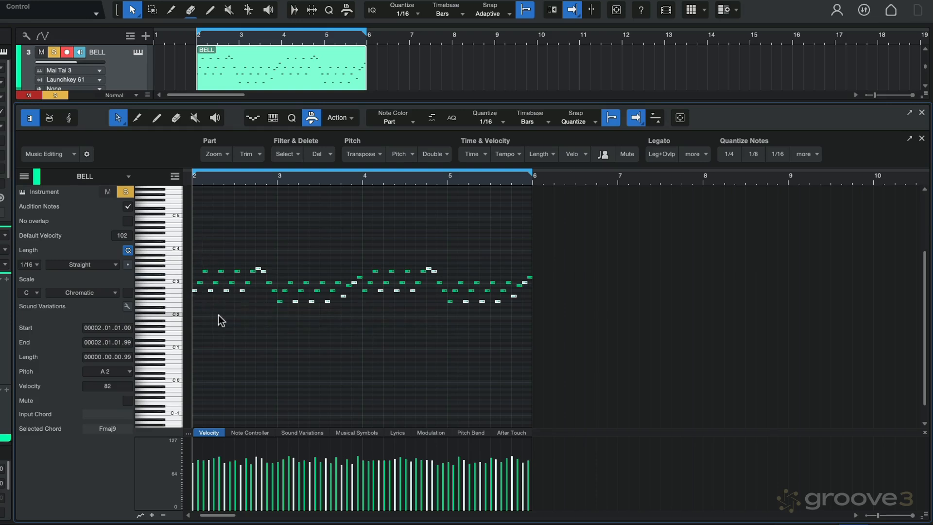
# Select every note in the BELL part, apply Mirror Pitches, audition the result, and undo the change
pyautogui.click(405, 154)
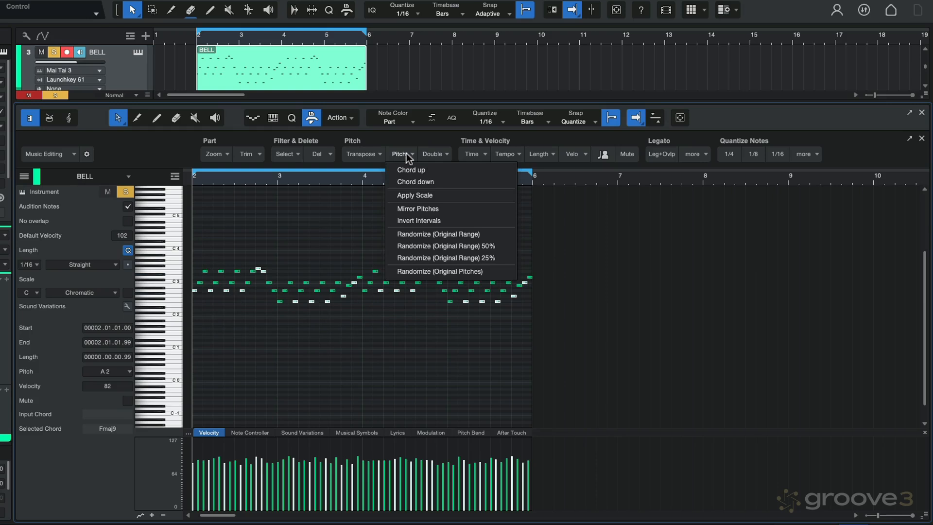
pyautogui.click(411, 208)
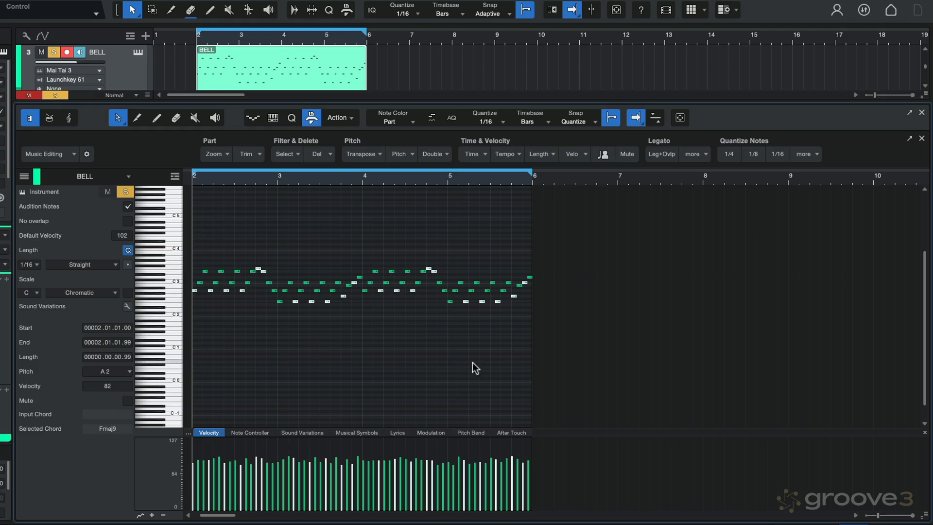
pyautogui.hotkey('shift', 'e')
pyautogui.hotkey('shift', 'e')
pyautogui.hotkey('shift', 'e')
pyautogui.press('e')
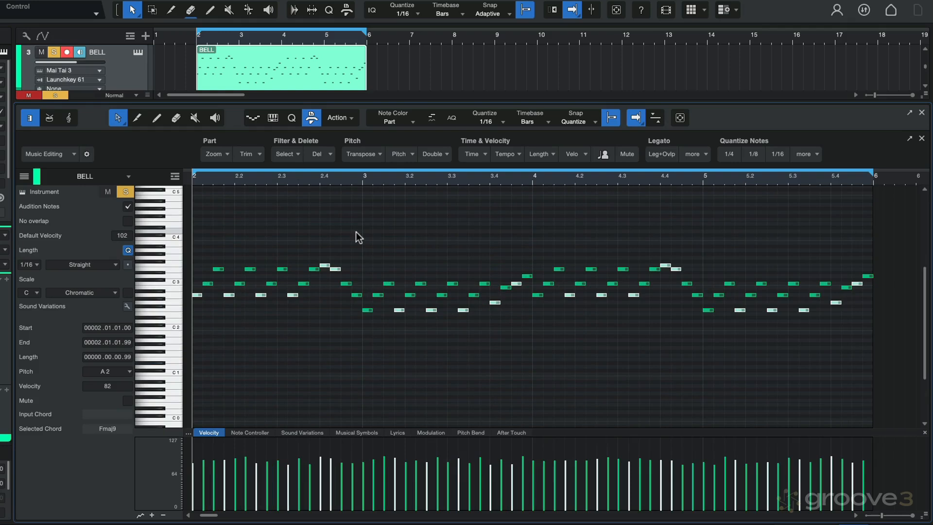
pyautogui.hotkey('ctrl', 'a')
pyautogui.click(407, 152)
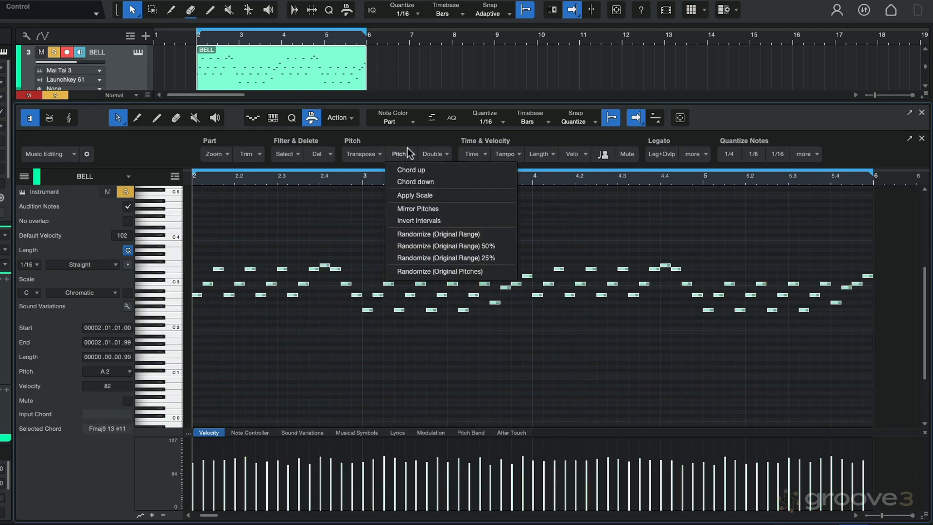
pyautogui.click(415, 208)
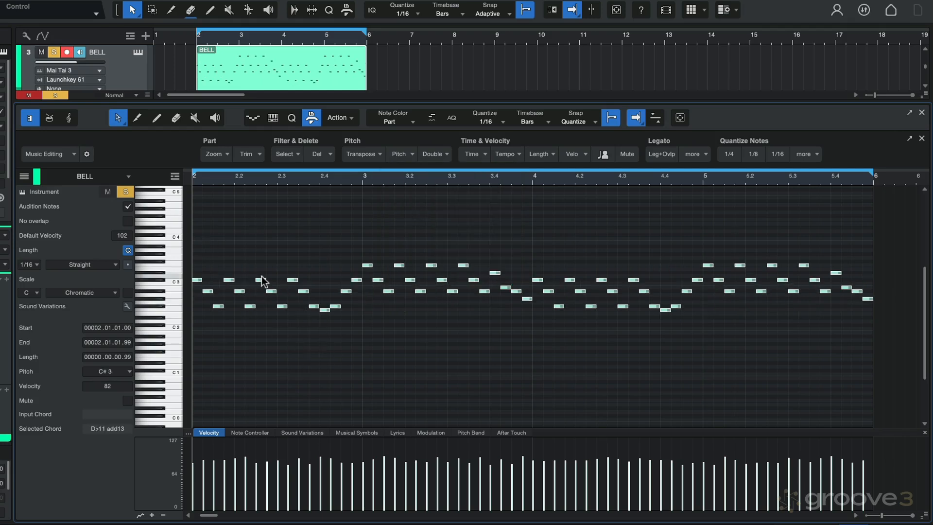
pyautogui.press('space')
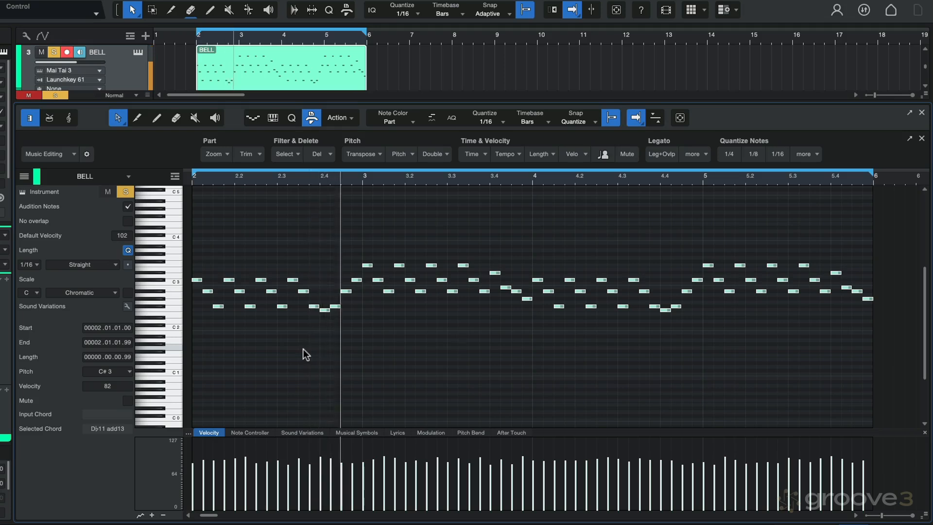
pyautogui.press('space')
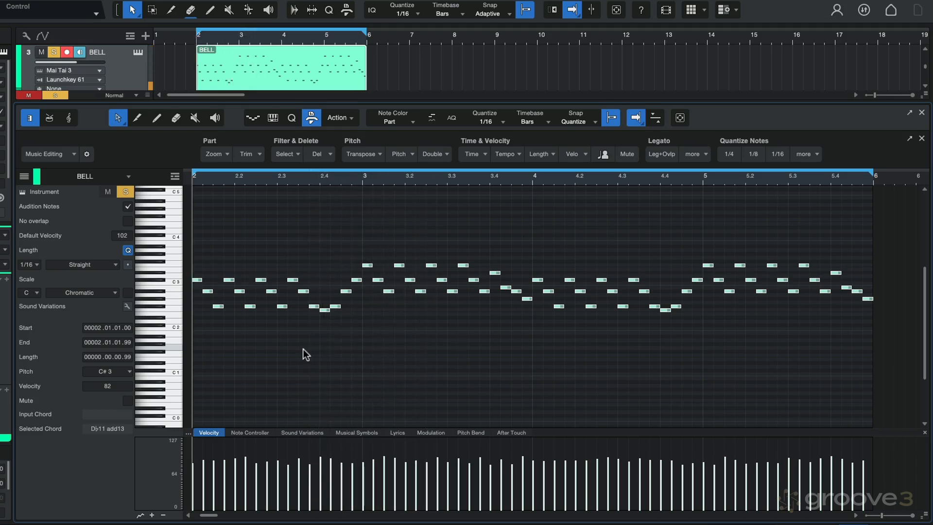
pyautogui.press('super+z')
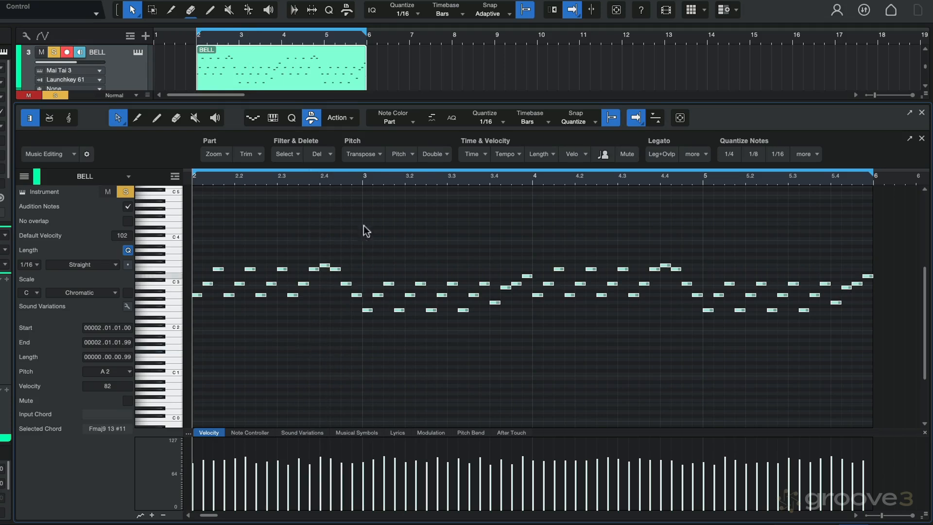
# Apply Randomize (Original Range) and Randomize (Original Range) 50% to all BELL notes, and undo the randomization
pyautogui.click(409, 154)
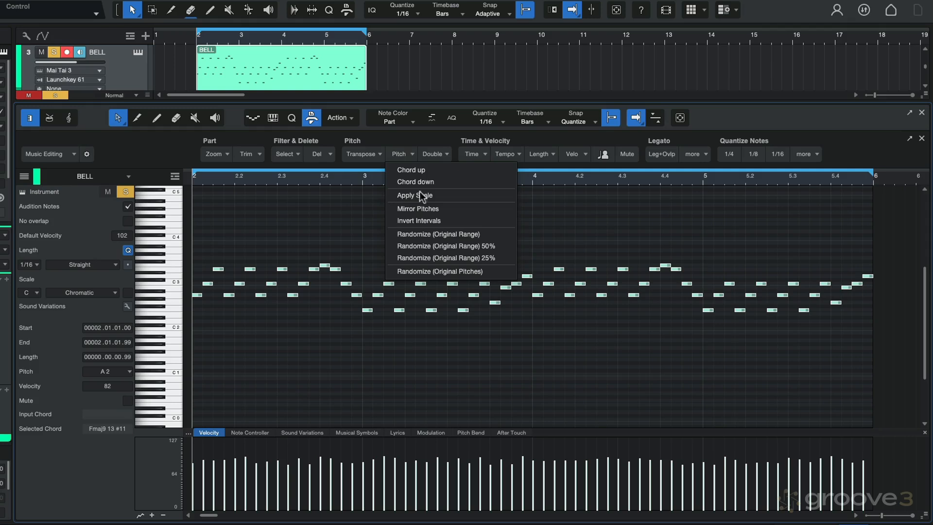
pyautogui.click(431, 234)
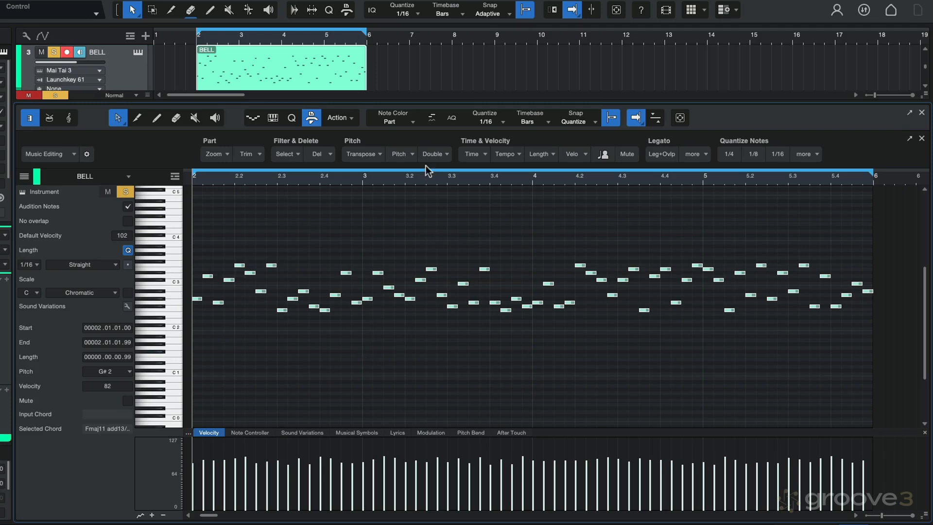
pyautogui.click(412, 153)
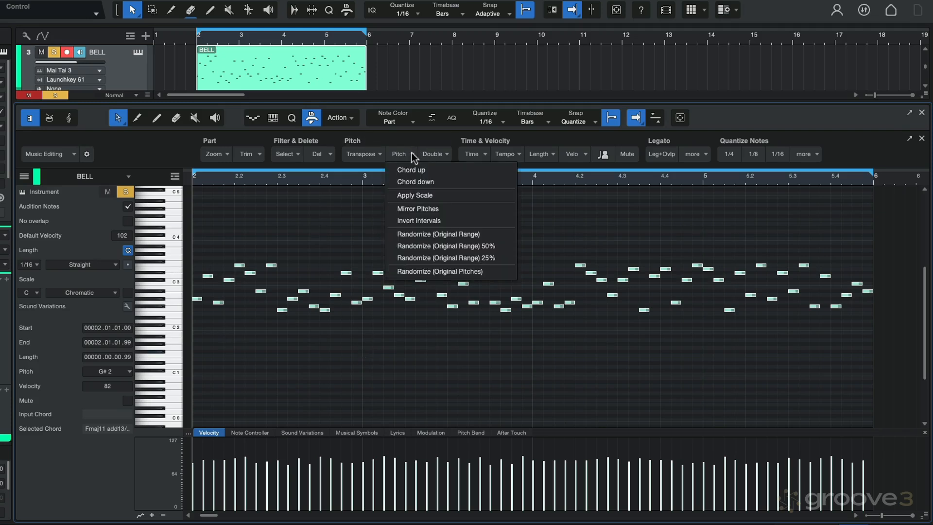
pyautogui.click(438, 246)
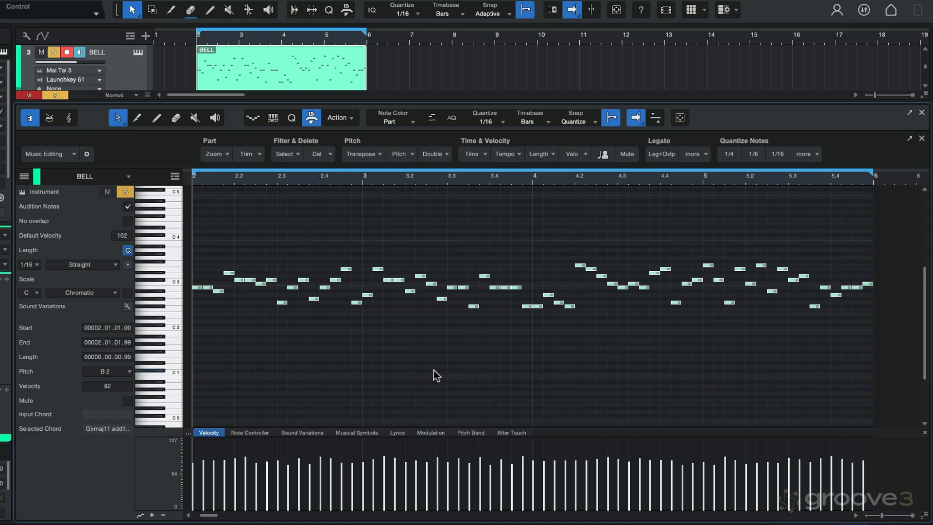
pyautogui.press('super+z')
# Move the solo from the BELL track to the PAD track, open the PAD part for editing, and audition it
pyautogui.click(445, 151)
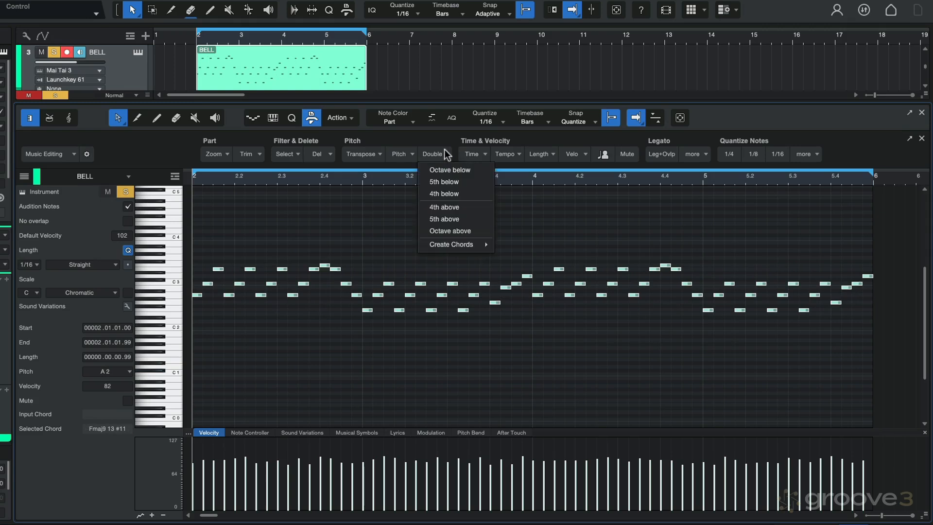
pyautogui.click(550, 224)
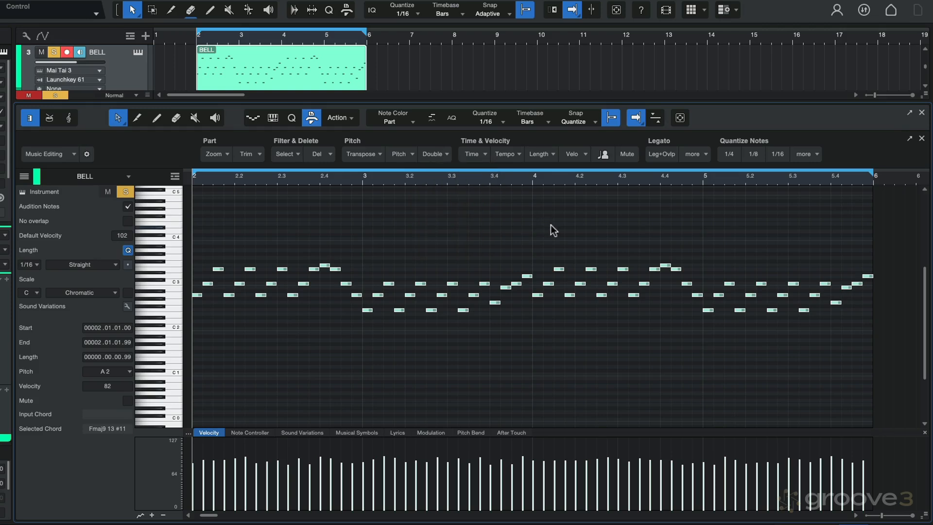
pyautogui.press('F2')
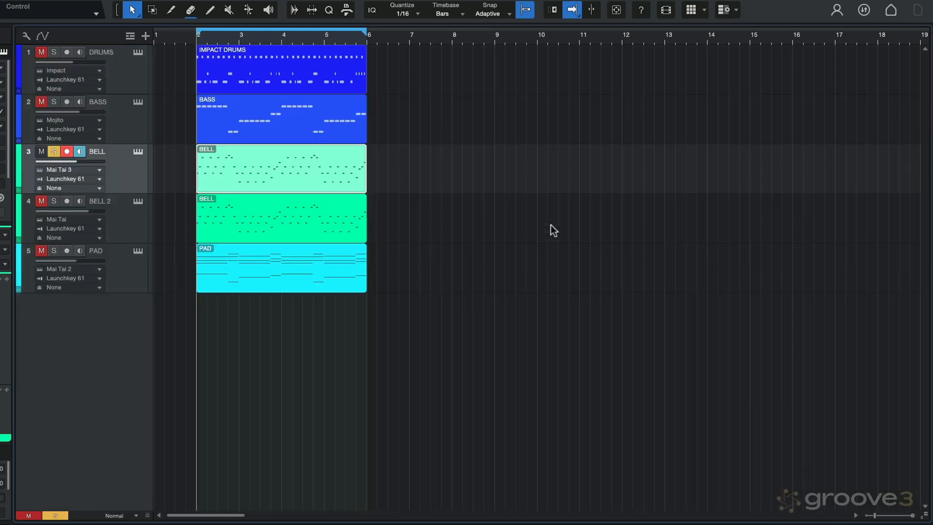
pyautogui.click(54, 152)
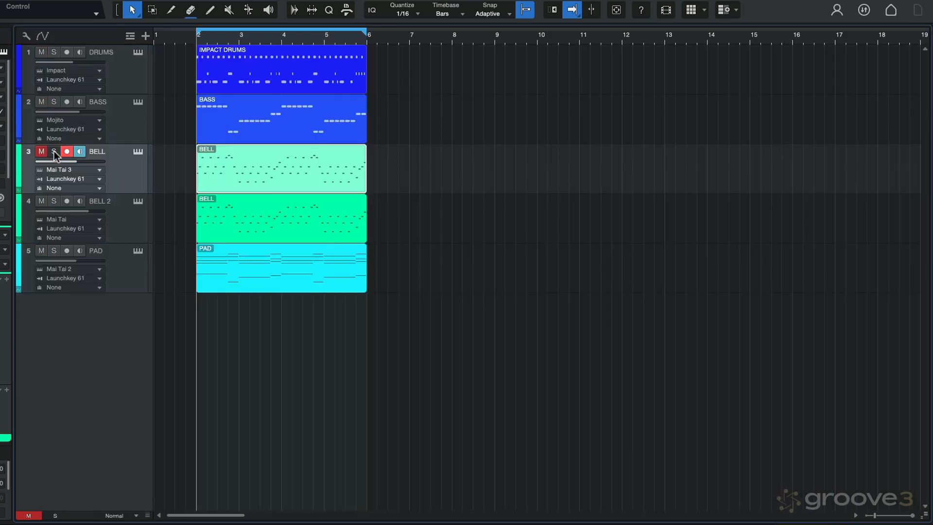
pyautogui.click(54, 252)
pyautogui.click(112, 262)
pyautogui.doubleClick(233, 264)
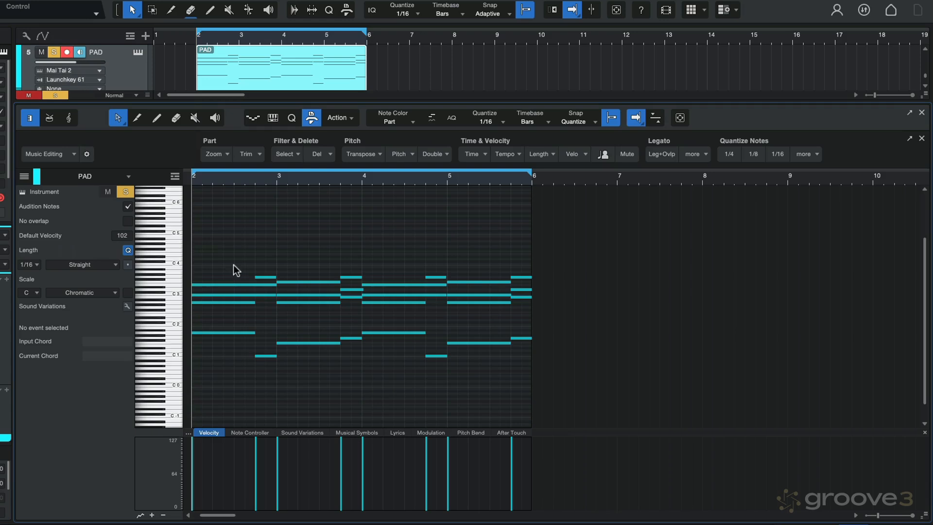
pyautogui.press('space')
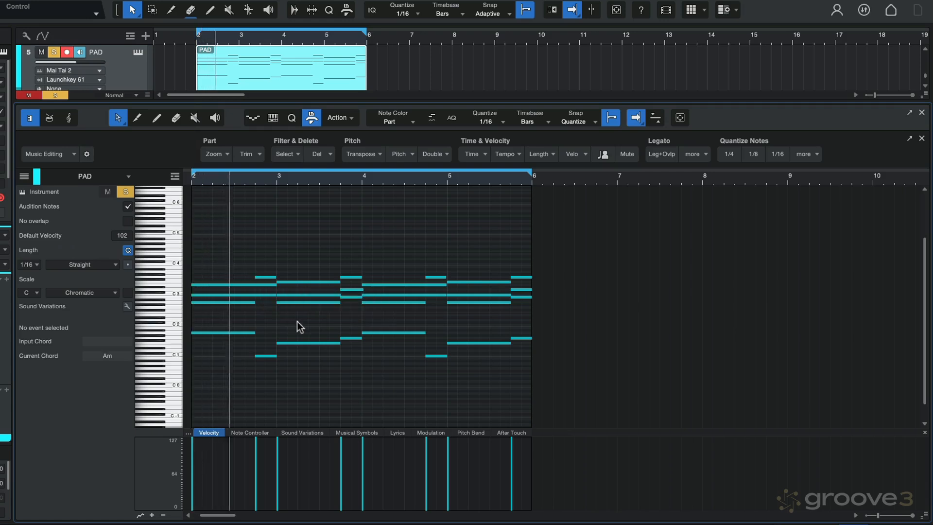
pyautogui.press('space')
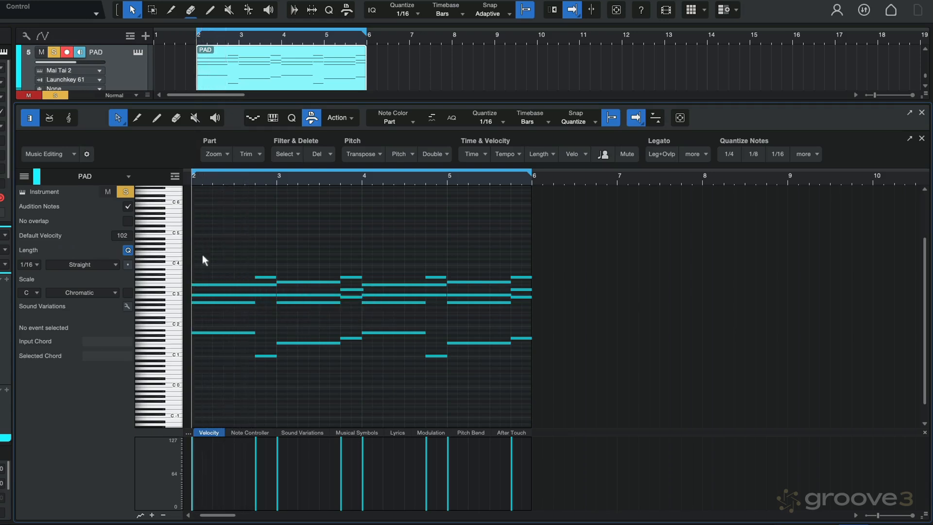
# Delete the upper chord notes of the PAD part and transpose the remaining bass notes up one octave
pyautogui.moveTo(200, 251); pyautogui.dragTo(529, 307)
pyautogui.press('Delete')
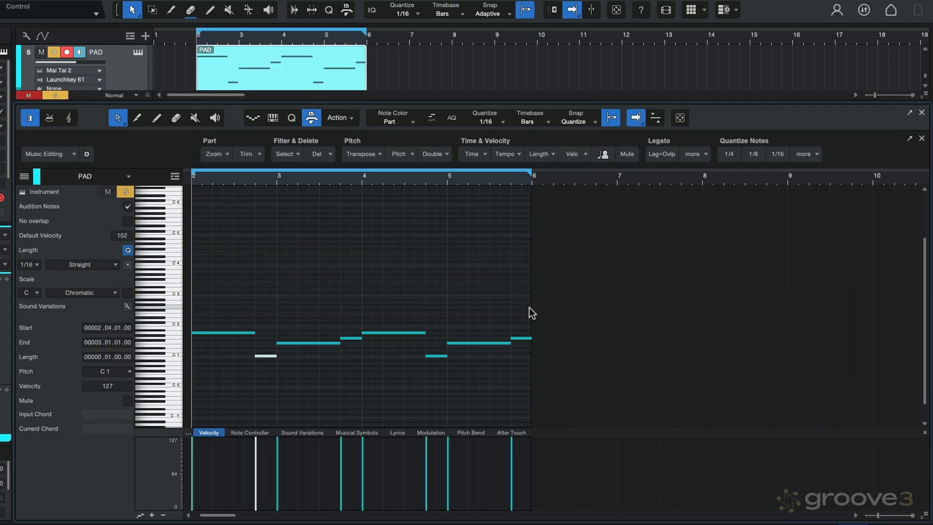
pyautogui.moveTo(214, 304); pyautogui.dragTo(535, 398)
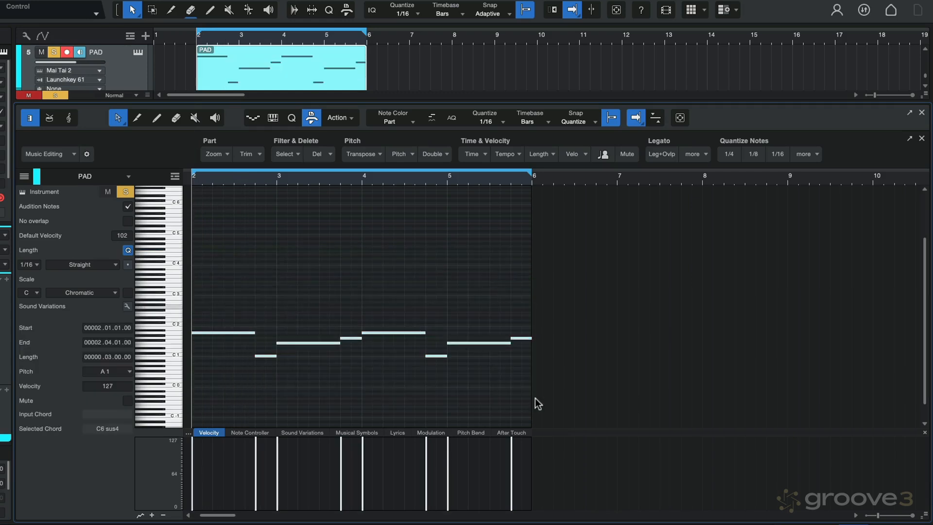
pyautogui.hotkey('shift', 'Up')
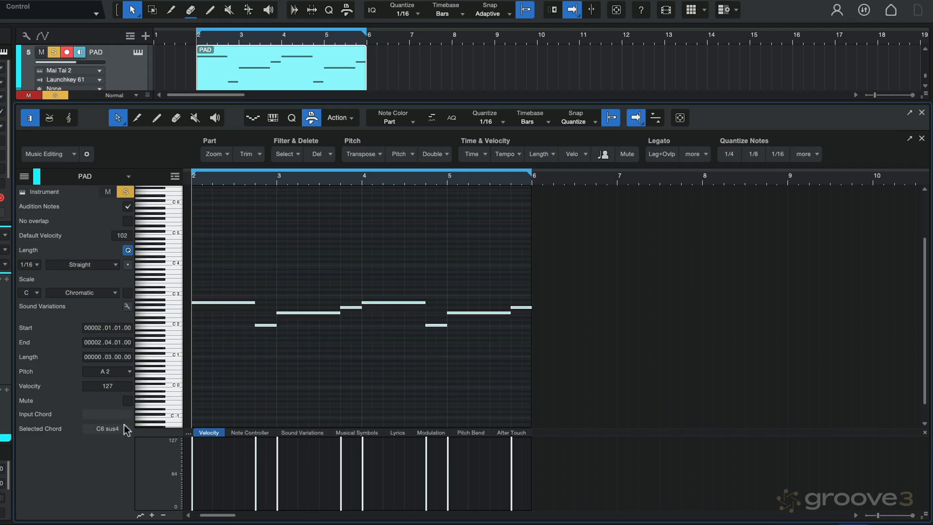
# Raise the two short notes at the ends of bars 2 and 4 by one octave to C 3 and audition the line
pyautogui.moveTo(238, 323); pyautogui.dragTo(434, 333)
pyautogui.hotkey('shift', 'Up')
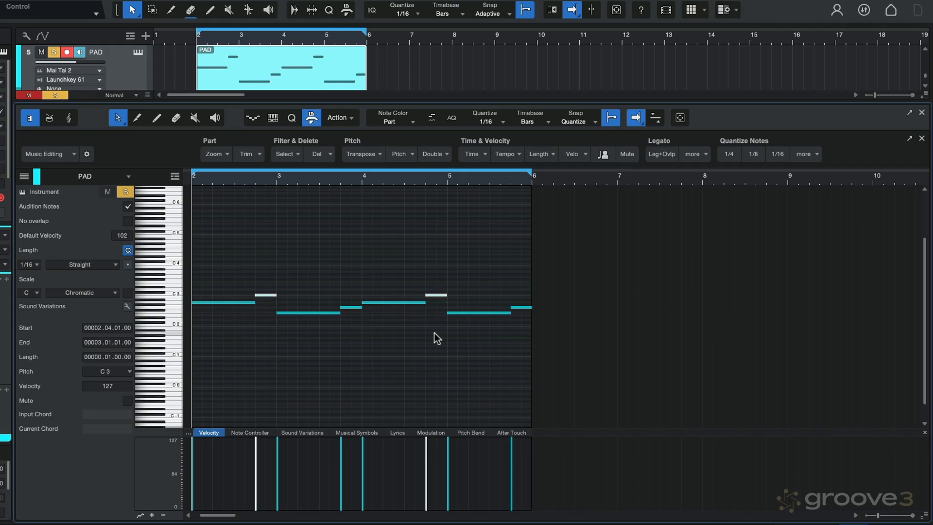
pyautogui.press('space')
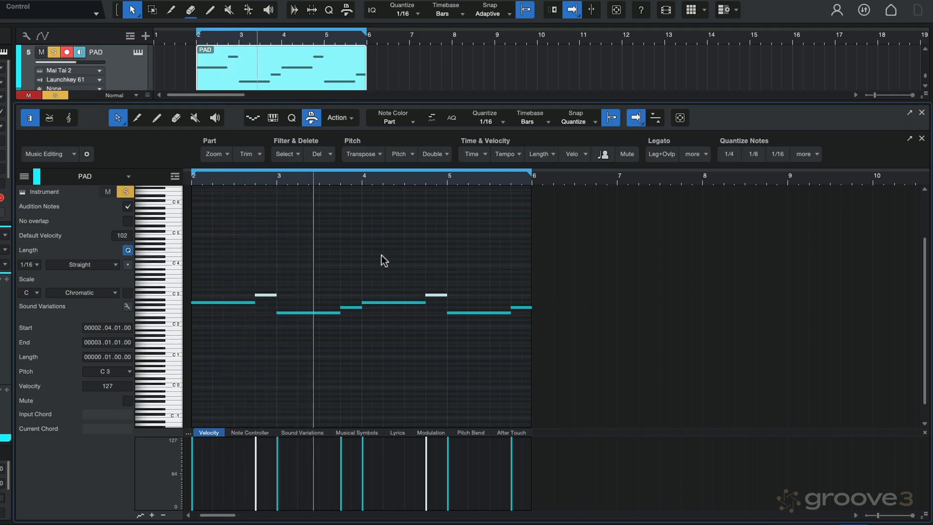
pyautogui.press('space')
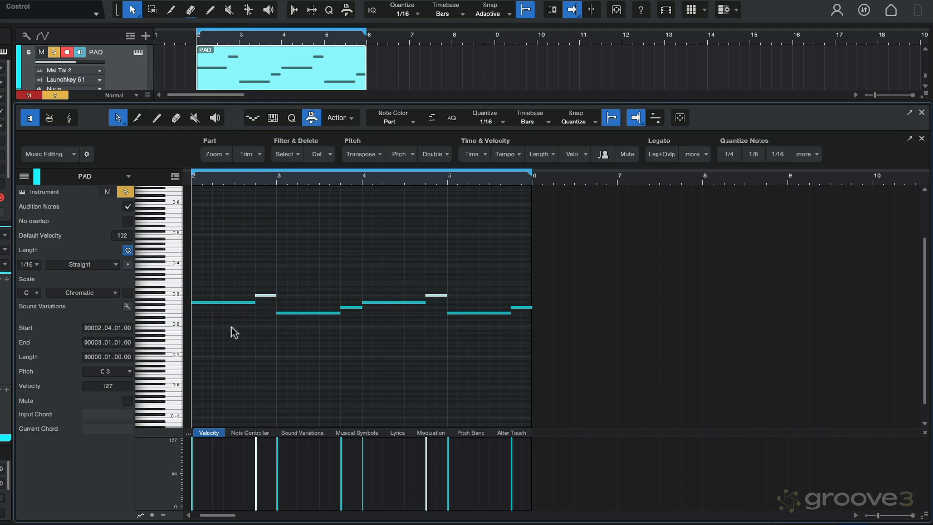
# Select every note in the PAD part, double the notes a 4th above, and undo the doubling
pyautogui.moveTo(200, 254); pyautogui.dragTo(521, 379)
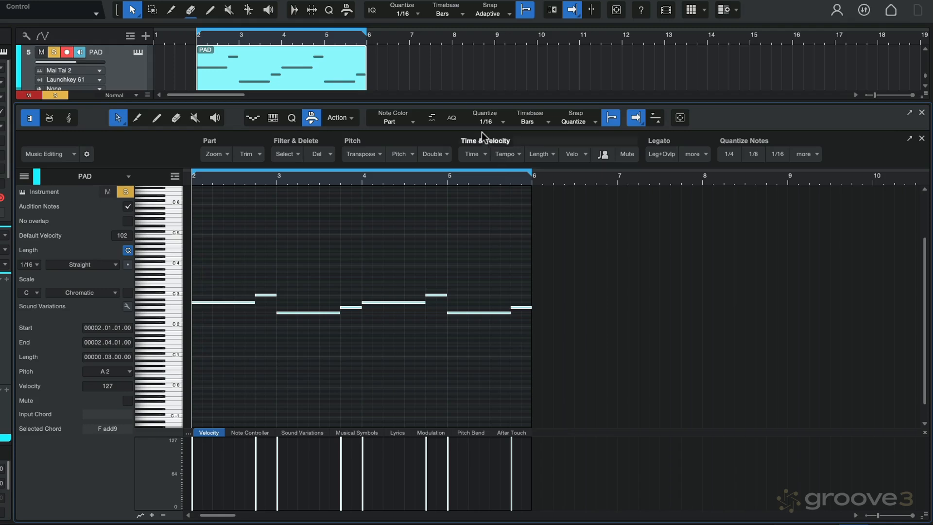
pyautogui.click(446, 153)
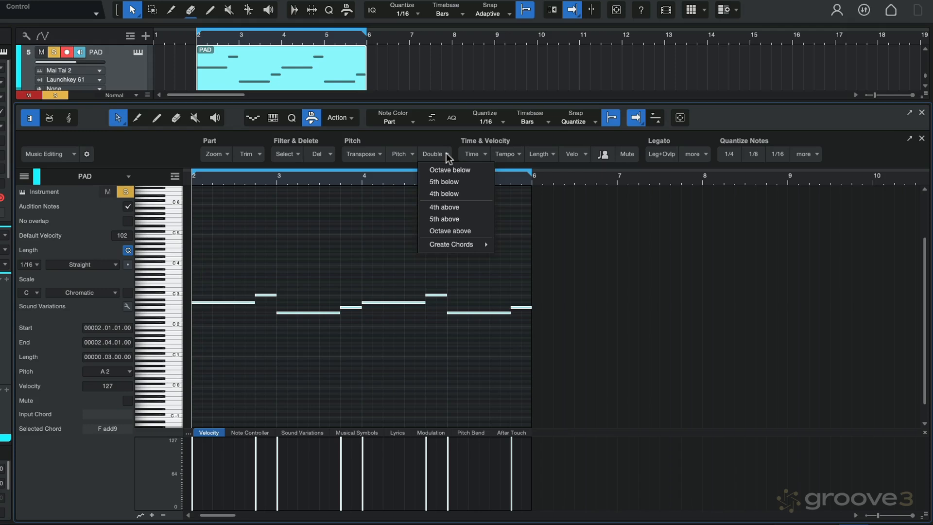
pyautogui.click(442, 206)
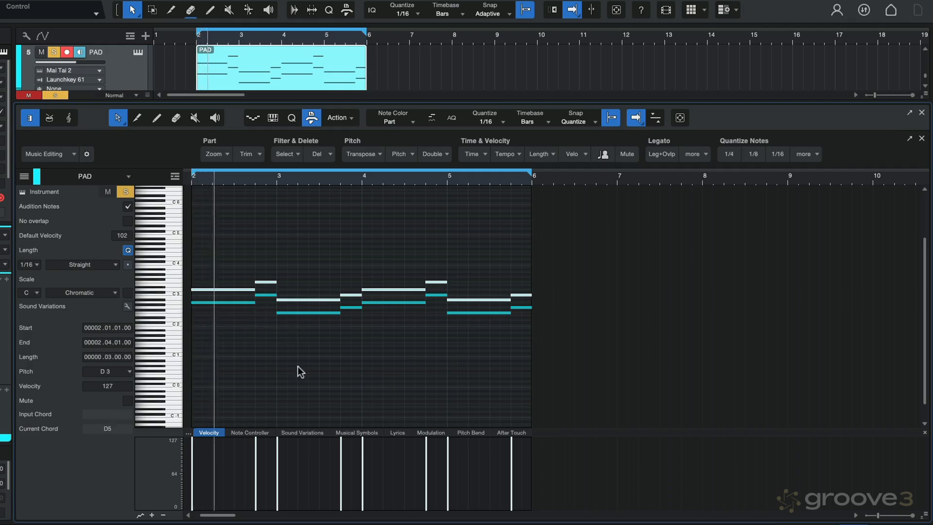
pyautogui.hotkey('ctrl', 'z')
# Double the selected PAD notes a 5th above and undo the doubling
pyautogui.click(440, 157)
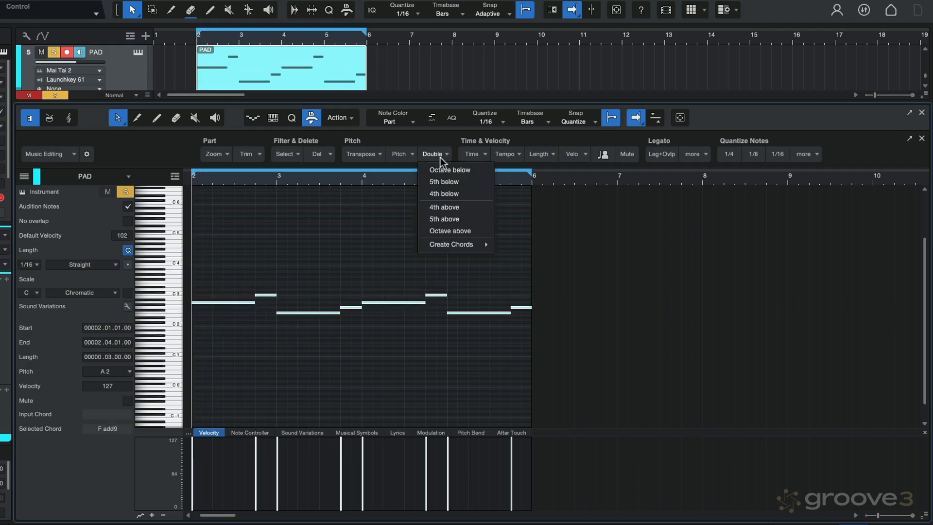
pyautogui.click(450, 220)
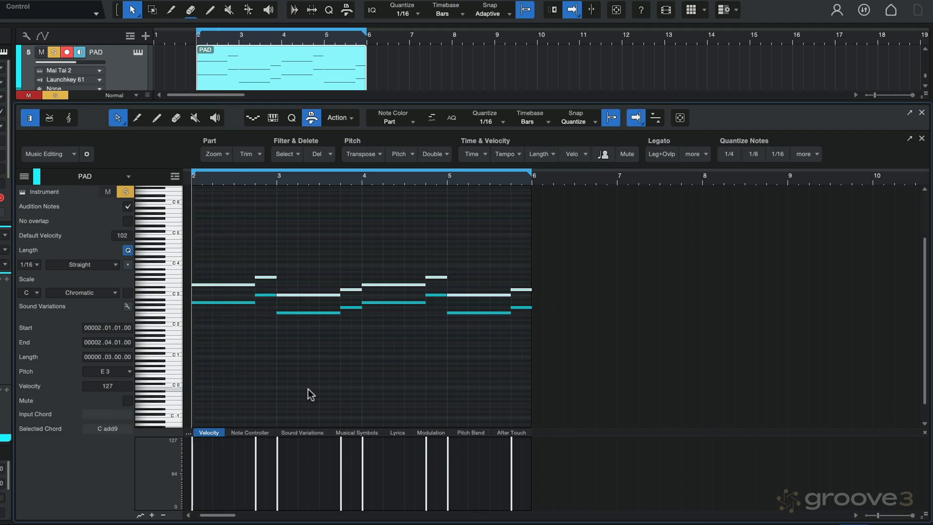
pyautogui.hotkey('ctrl', 'z')
# Create Sus4 chords from the selected PAD notes, audition them, and undo the chord creation
pyautogui.click(435, 153)
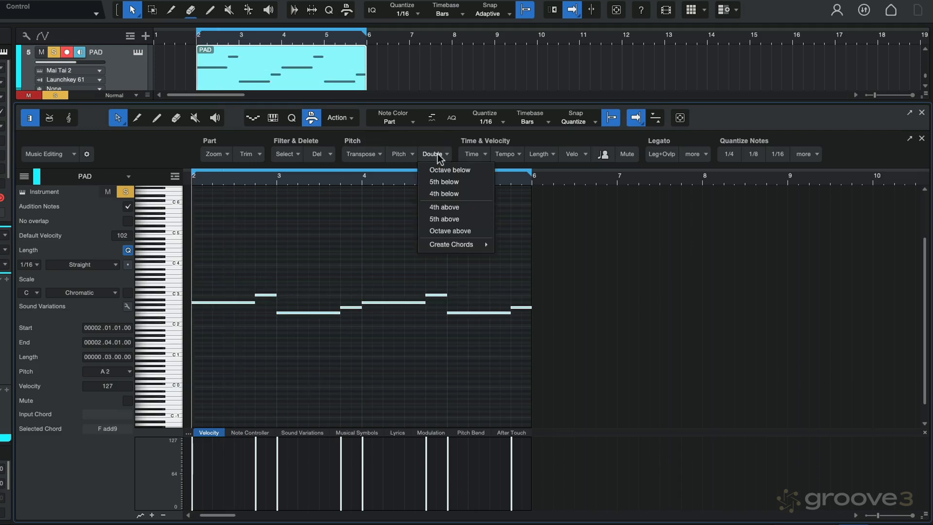
pyautogui.moveTo(446, 245)
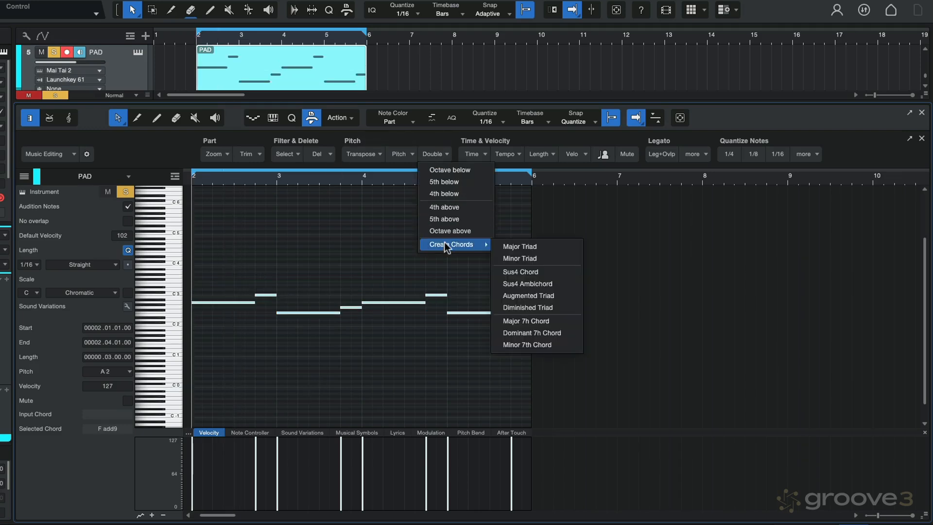
pyautogui.click(509, 272)
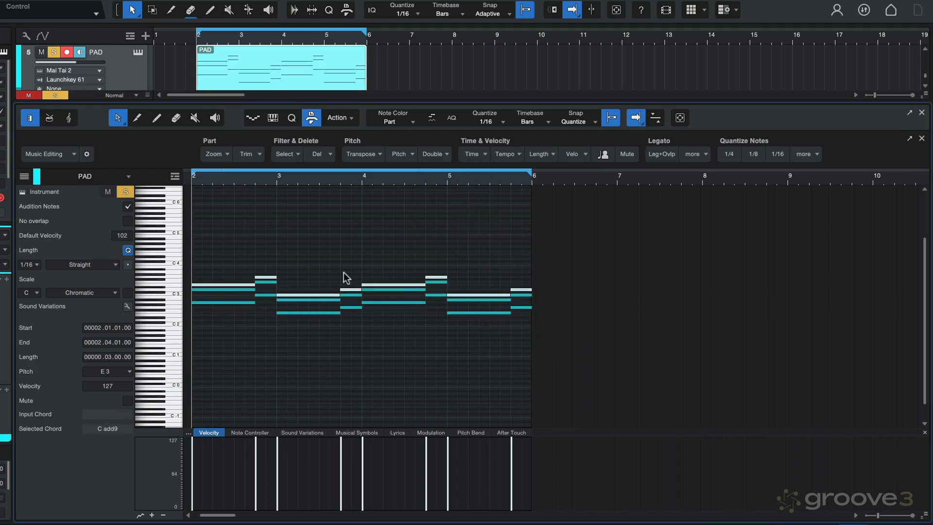
pyautogui.press('space')
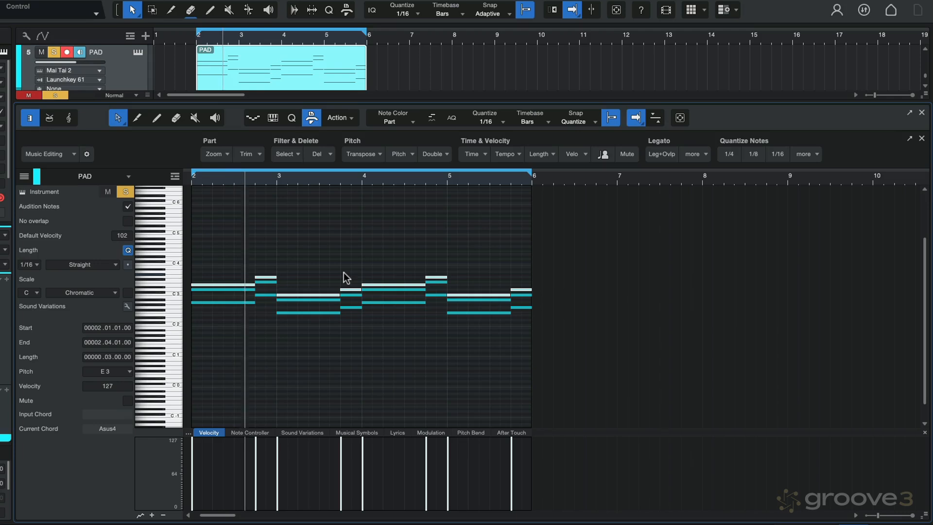
pyautogui.press('space')
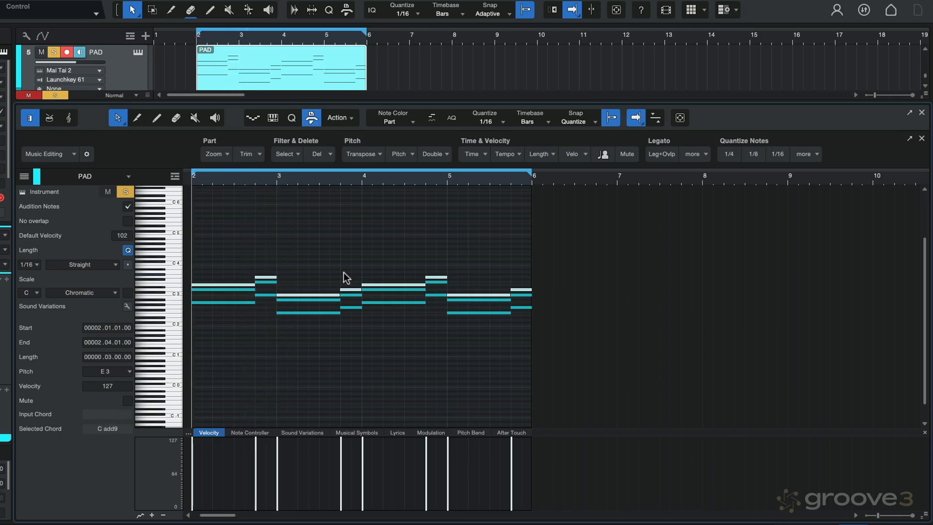
pyautogui.hotkey('ctrl', 'z')
# Create Minor 7th chords from the selected PAD notes and audition the result
pyautogui.click(438, 155)
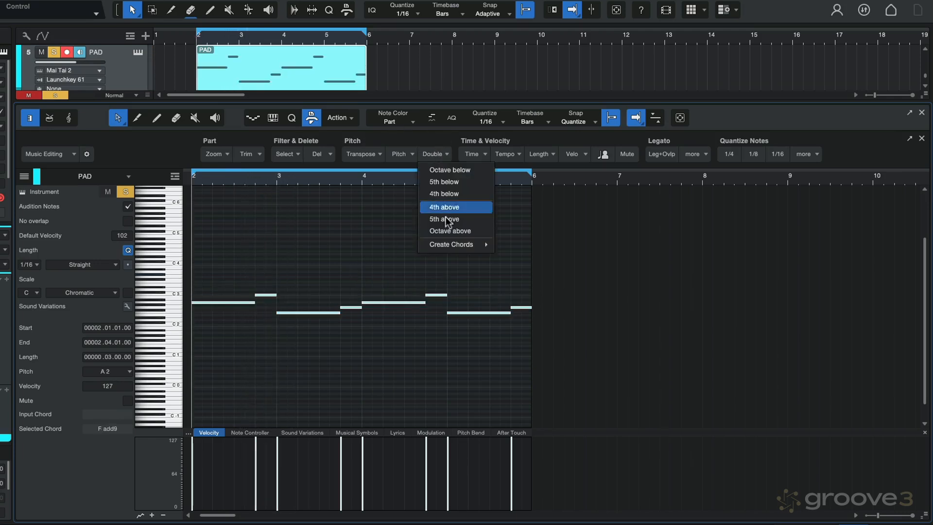
pyautogui.moveTo(450, 246)
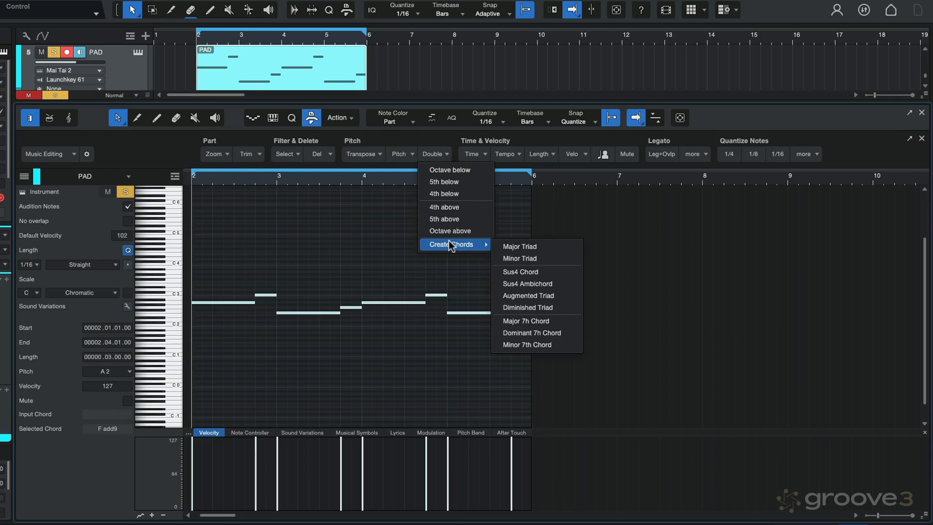
pyautogui.click(532, 343)
pyautogui.press('space')
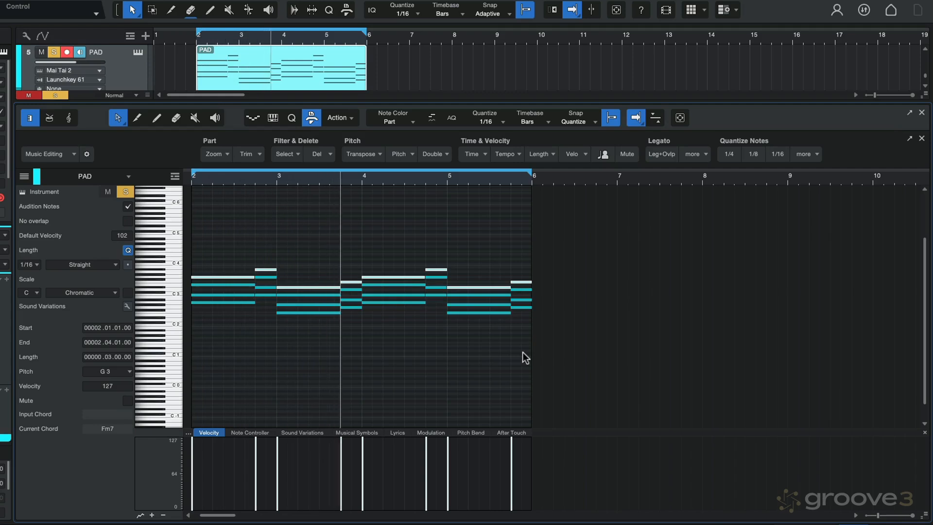
pyautogui.press('space')
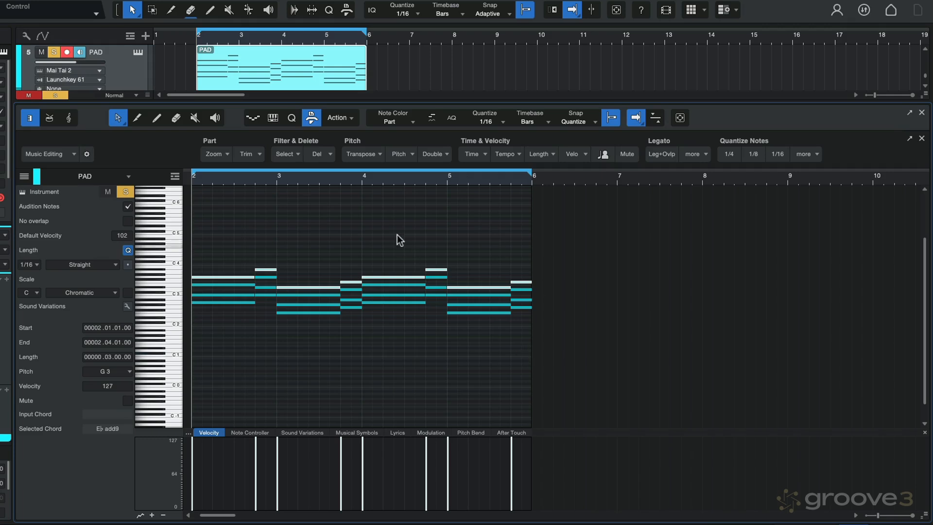
# Restore the original PAD chords and delete the low bass notes beneath them
pyautogui.click(437, 155)
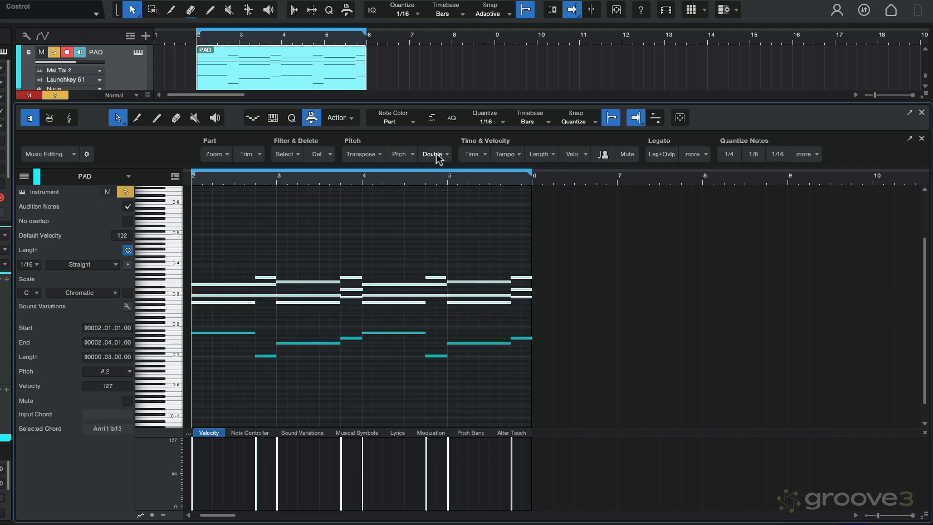
pyautogui.moveTo(209, 320); pyautogui.dragTo(529, 378)
pyautogui.press('Delete')
pyautogui.click(360, 358)
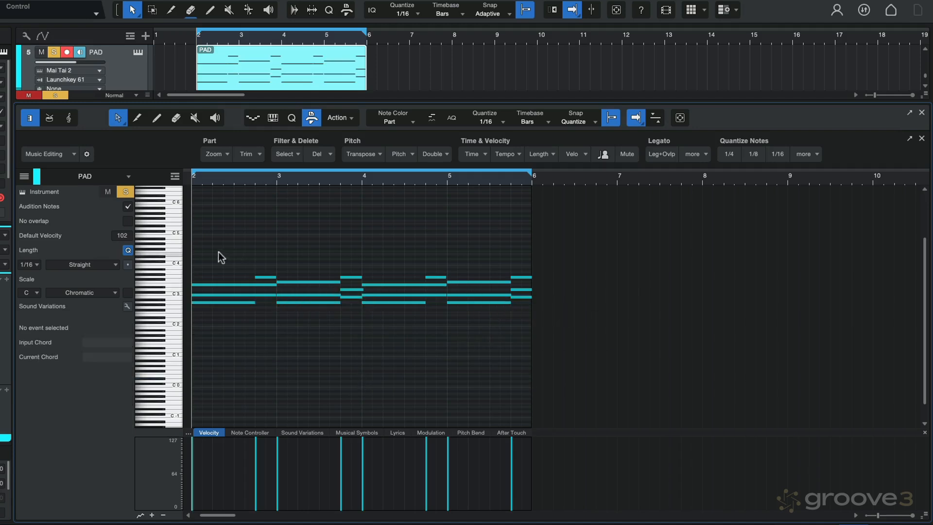
# Select all remaining PAD chord notes, apply the Chord up pitch action, and undo it
pyautogui.moveTo(218, 252); pyautogui.dragTo(567, 348)
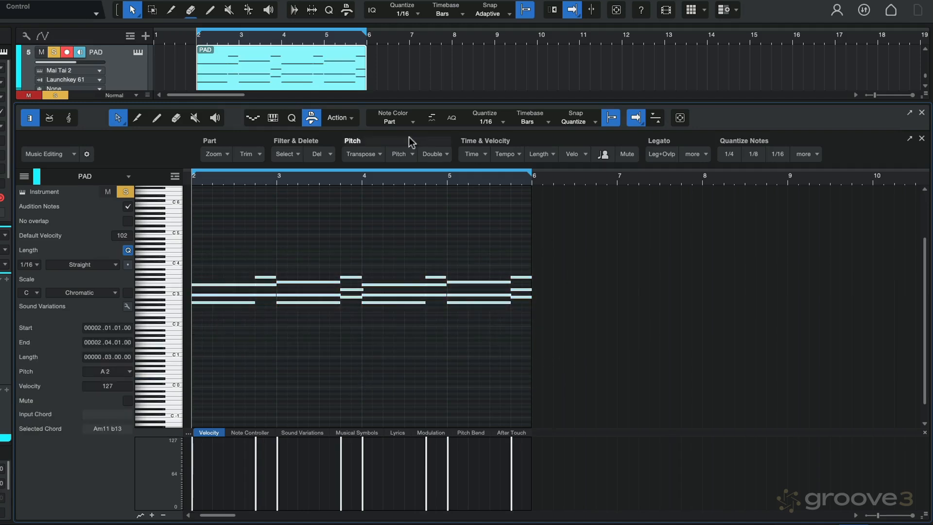
pyautogui.click(409, 154)
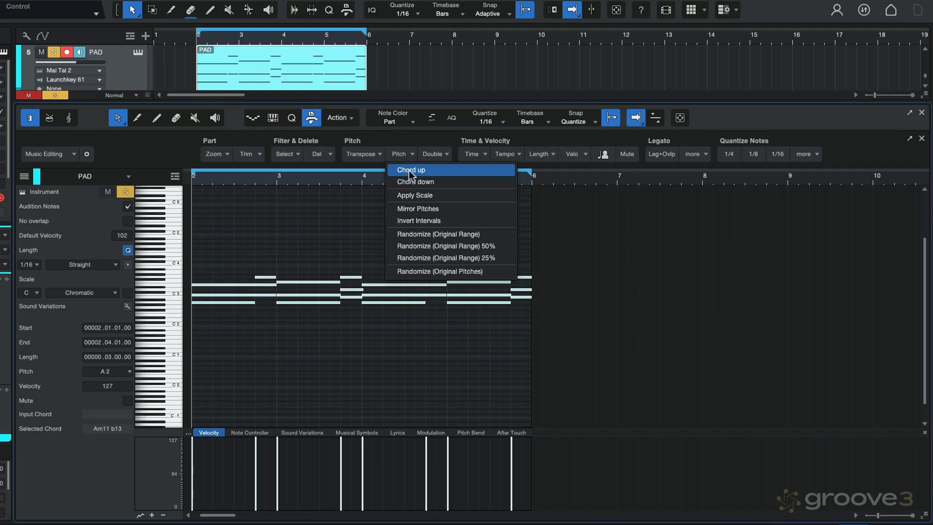
pyautogui.click(409, 170)
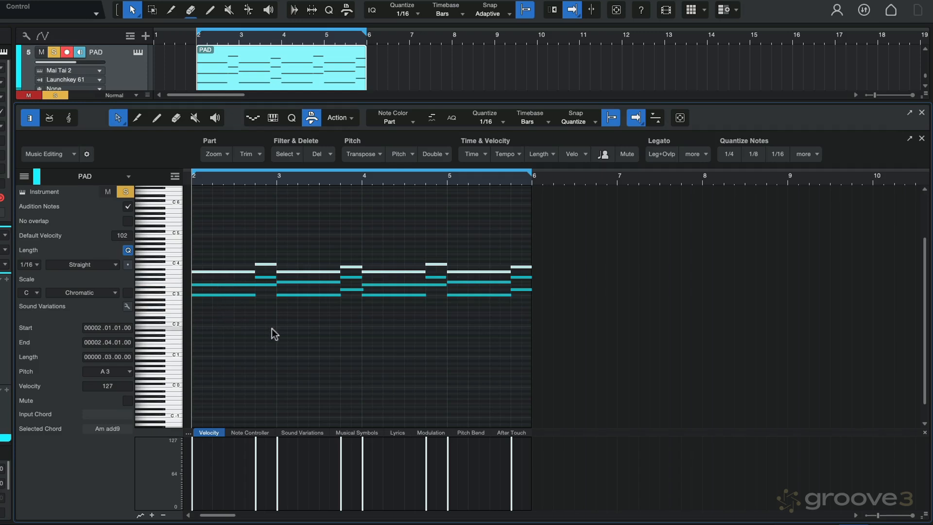
pyautogui.hotkey('ctrl', 'z')
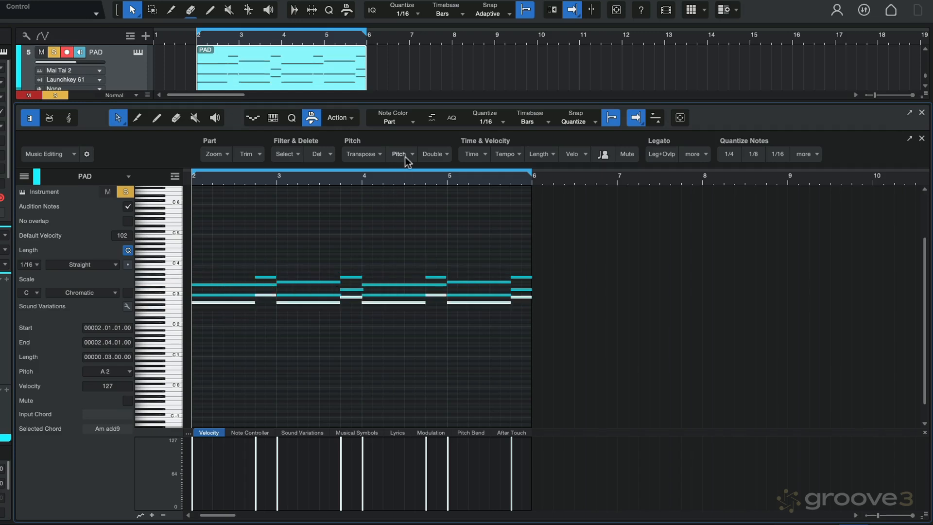
# Apply the Chord down pitch action to the PAD chords and raise the lowered notes back one octave
pyautogui.click(404, 155)
pyautogui.click(406, 181)
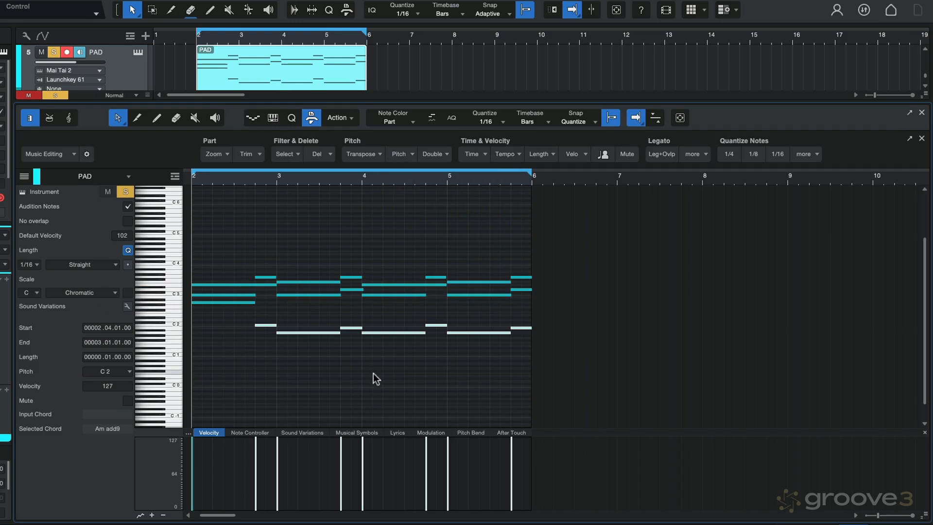
pyautogui.hotkey('shift', 'Up')
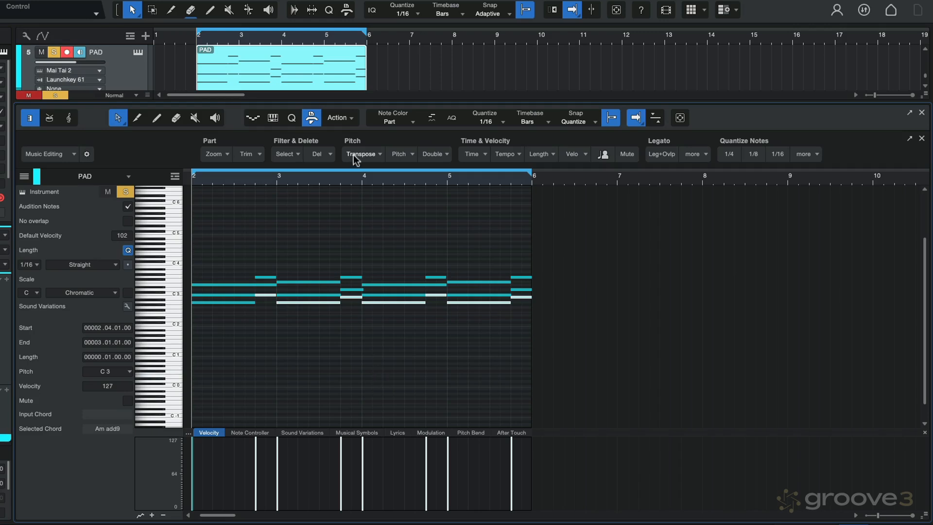
# Select every note of the PAD chords and open the Double actions to show Create Chords
pyautogui.moveTo(226, 236); pyautogui.dragTo(536, 344)
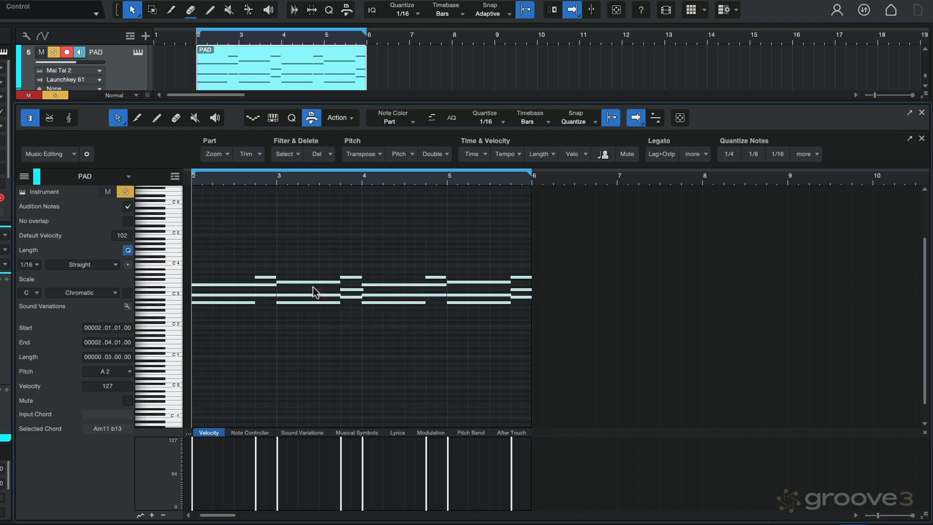
pyautogui.click(429, 154)
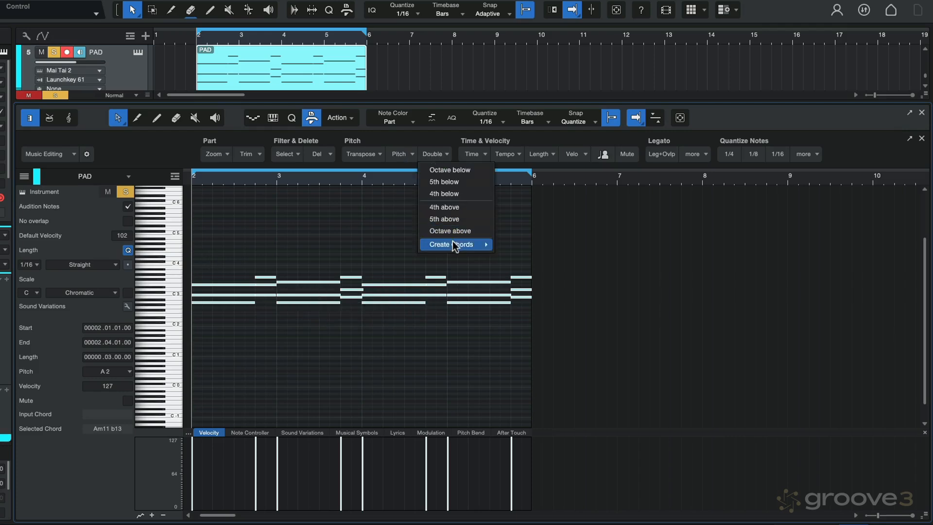